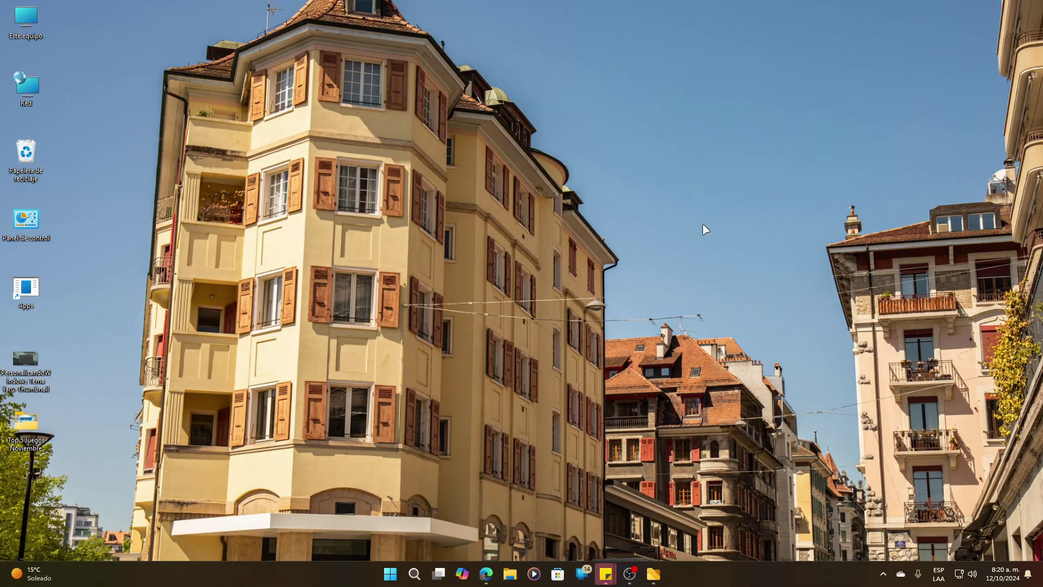
Step: Open the Files file manager and expand, then collapse, the network locations widget on its home page
left_click(657, 574)
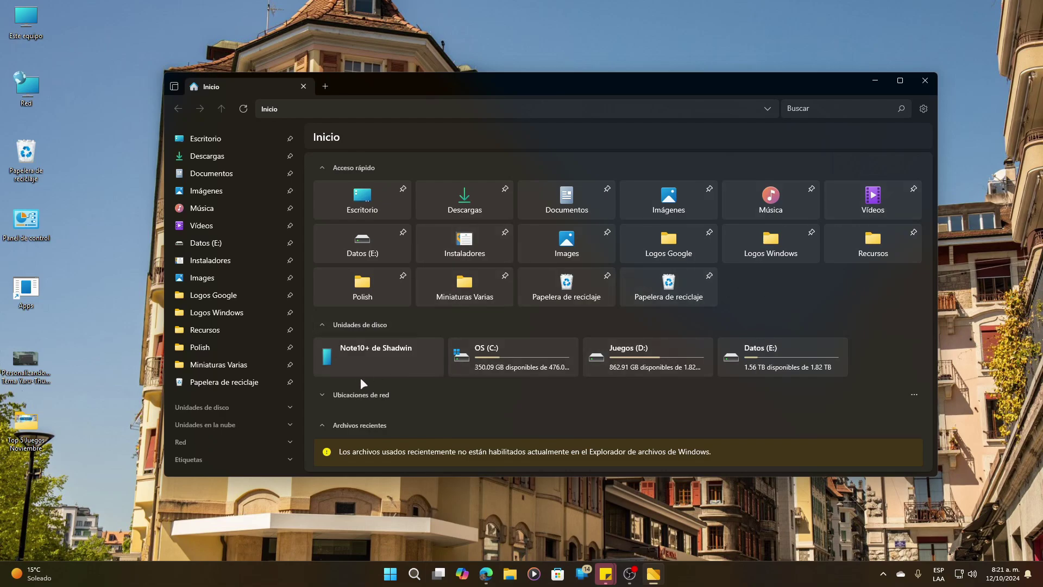
left_click(327, 395)
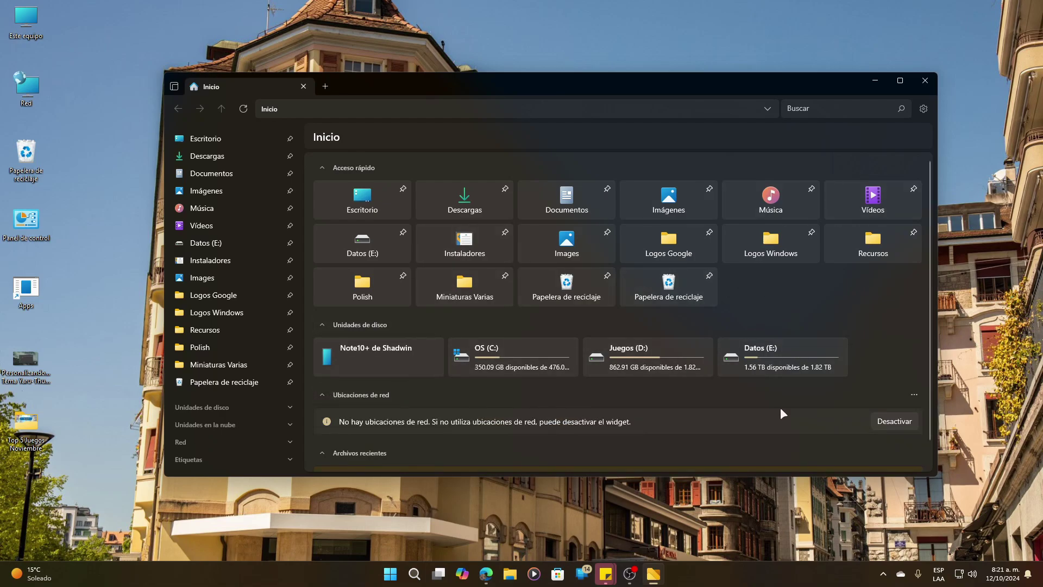
left_click(323, 394)
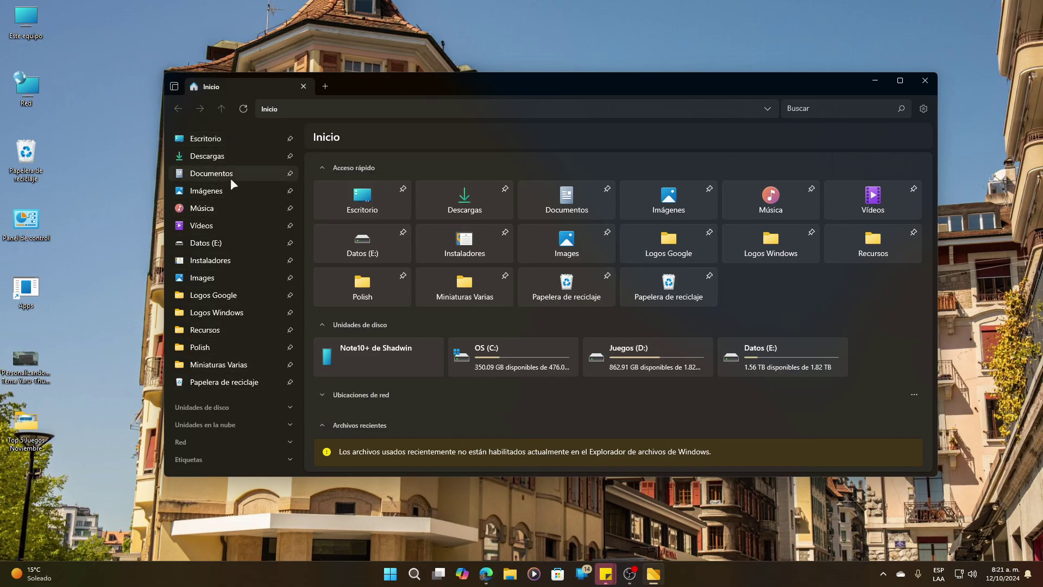
Step: Open the Documentos folder and look through its subfolders
scroll(218, 242, "up", 2)
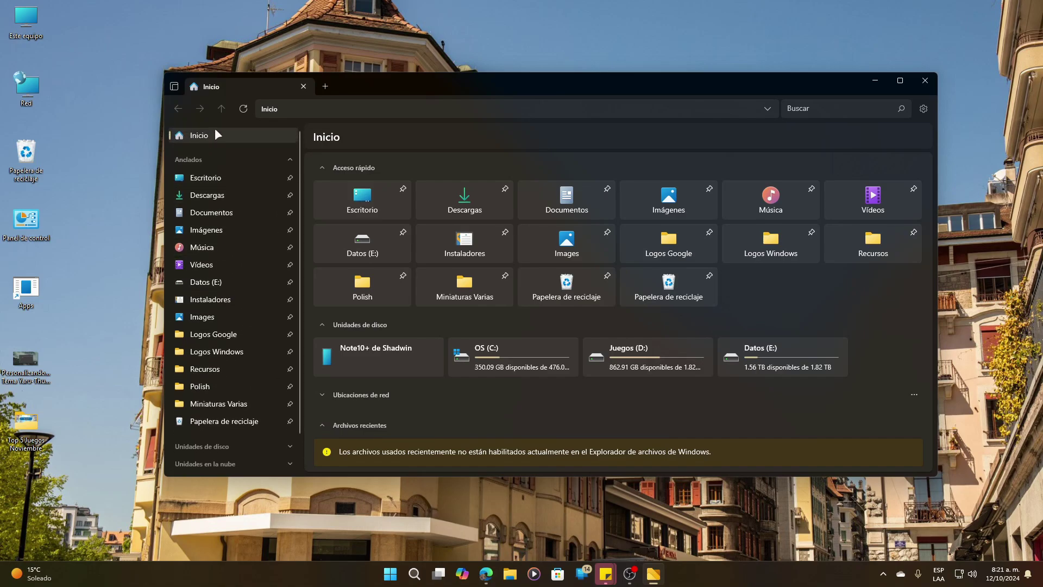
left_click(202, 216)
scroll(389, 360, "down", 15)
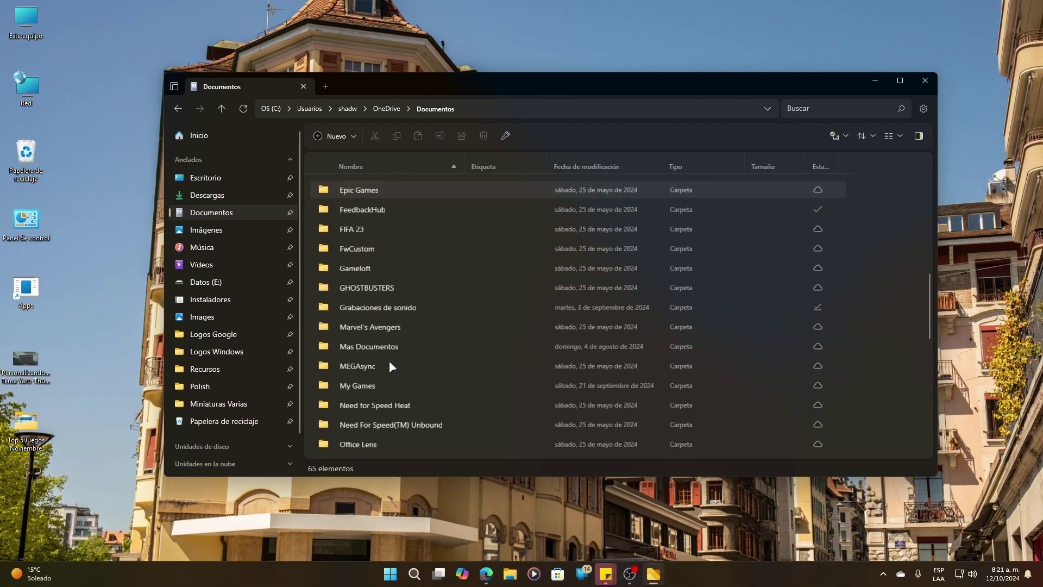
scroll(527, 315, "up", 2)
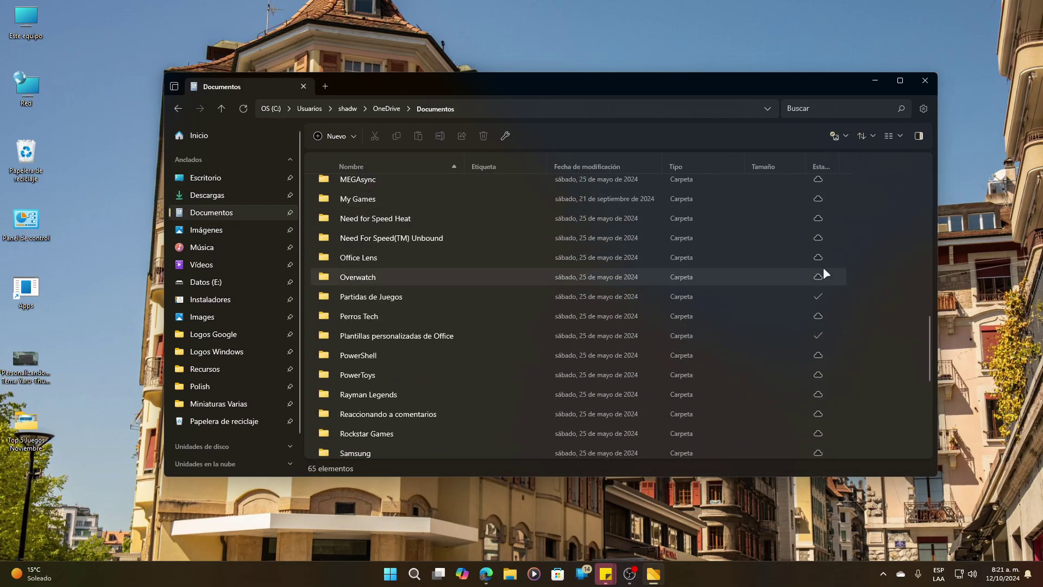
Step: Open the Need For Speed(TM) Unbound folder in a new pane beside the Documentos list
right_click(358, 239)
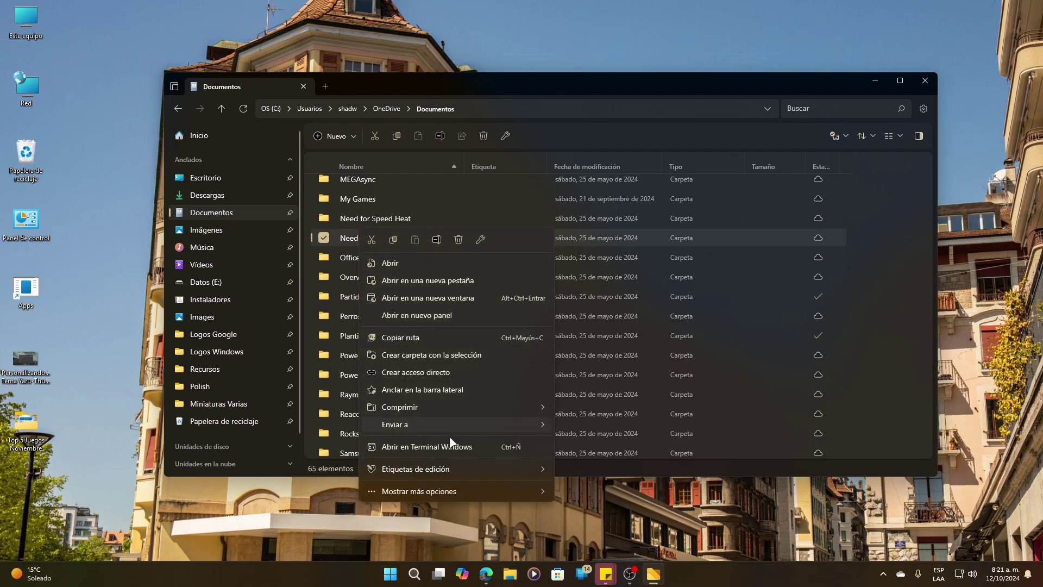
mouse_move(453, 491)
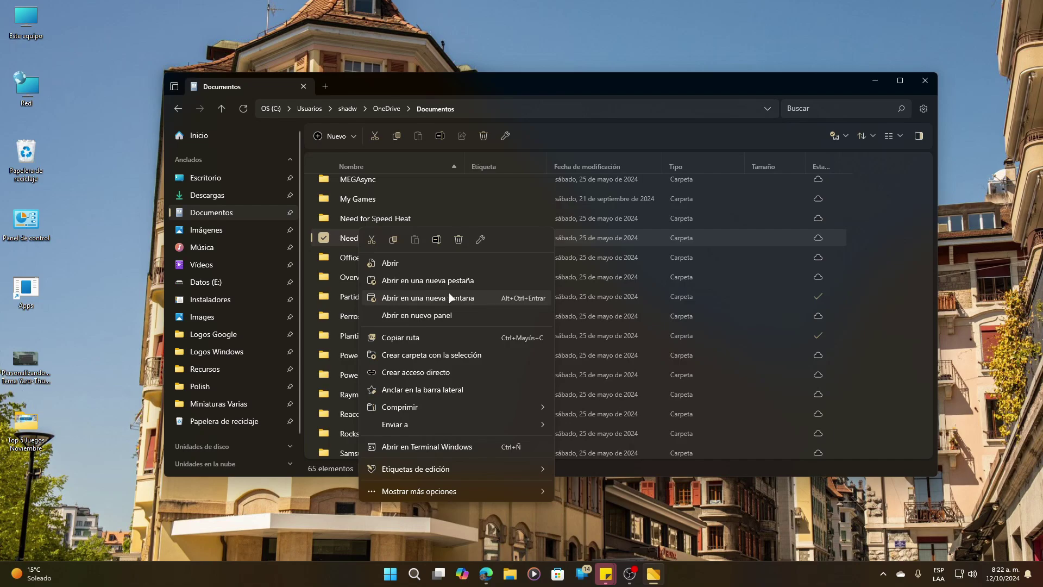
left_click(416, 315)
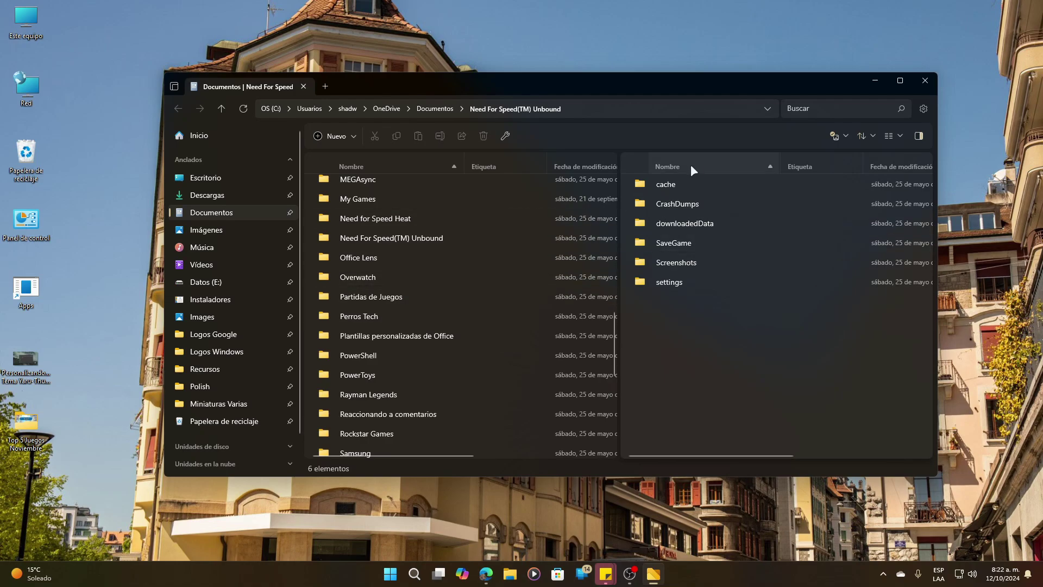
Step: Go back to Documentos in the second pane and close that pane
key("alt+Left")
left_click(530, 158)
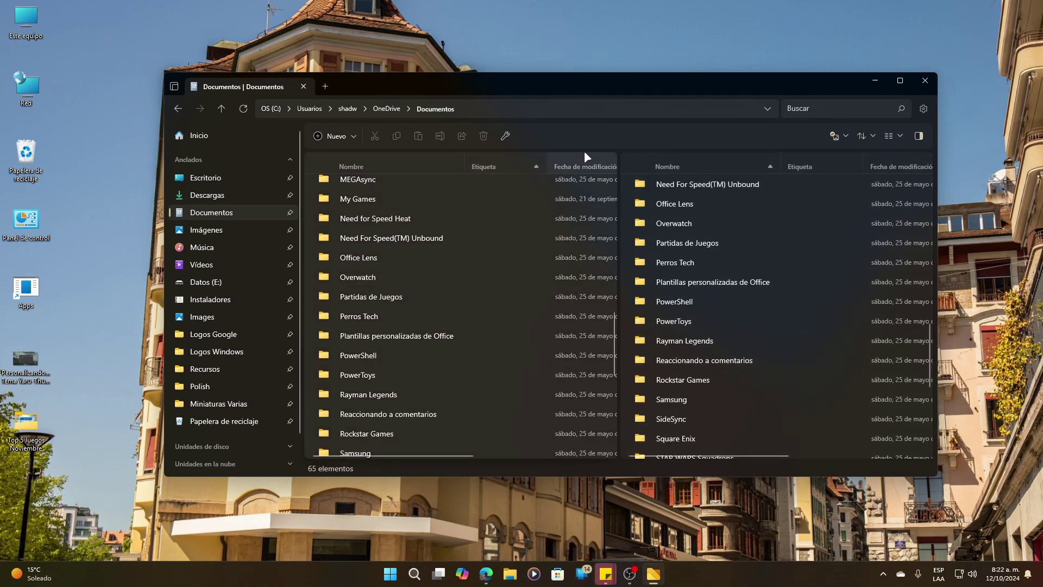
right_click(643, 158)
left_click(686, 180)
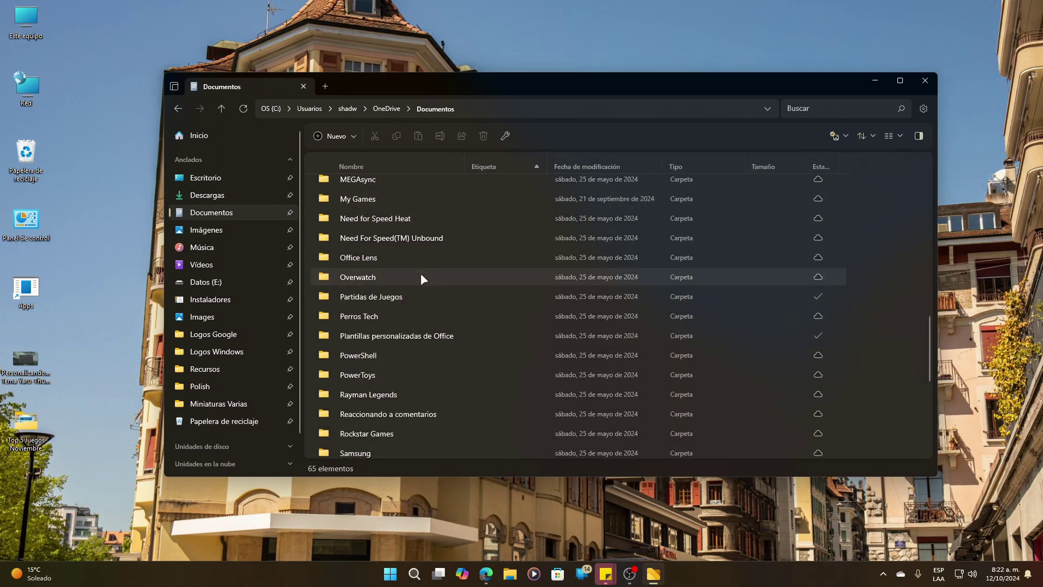
Step: Open two additional home page tabs beside the Documentos tab
left_click(325, 86)
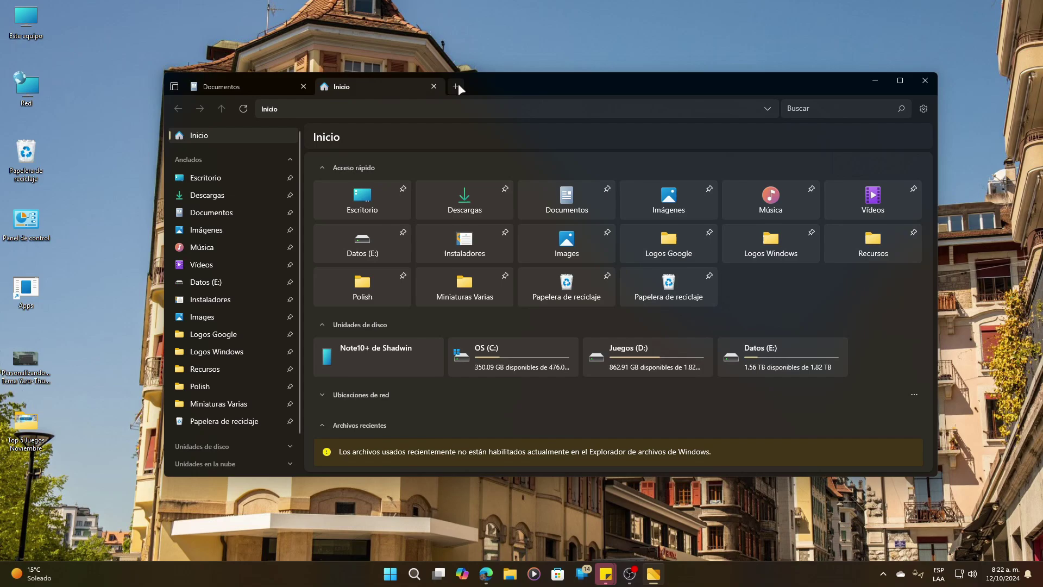
left_click(458, 84)
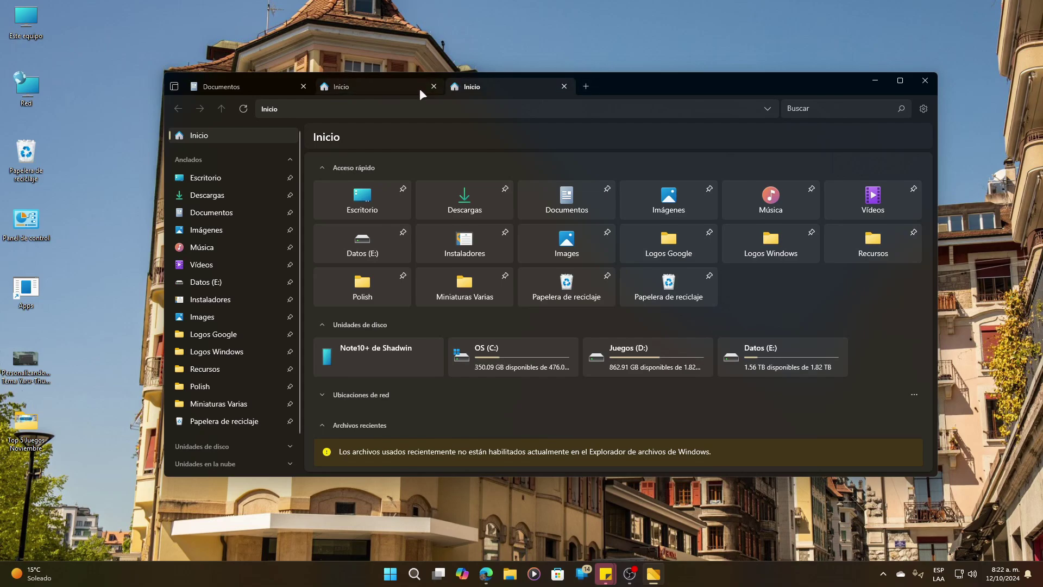
Step: Put the window into compact overlay mode, move it around the desktop, and restore its normal view
left_click(175, 87)
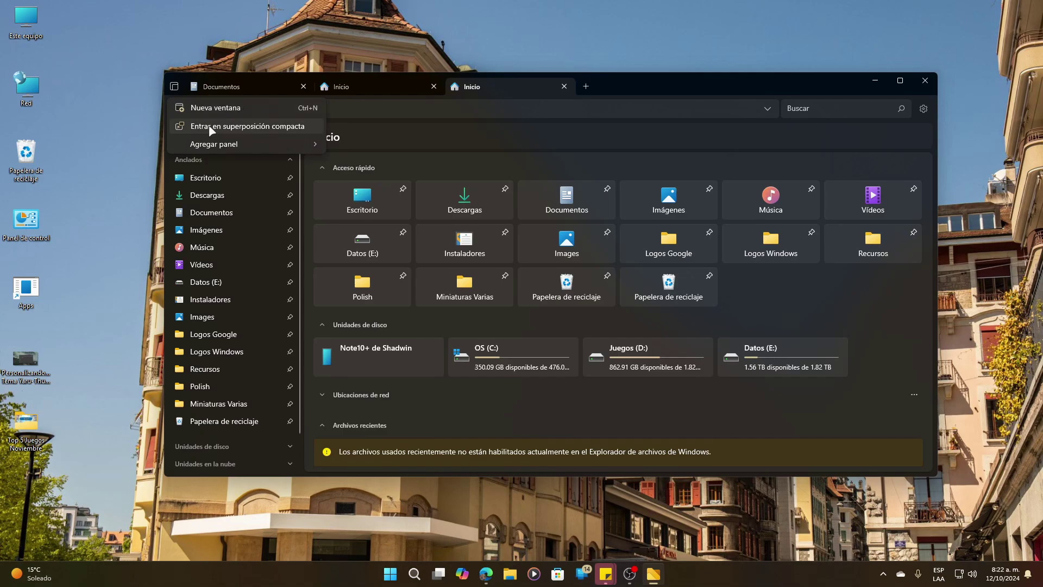
left_click(243, 125)
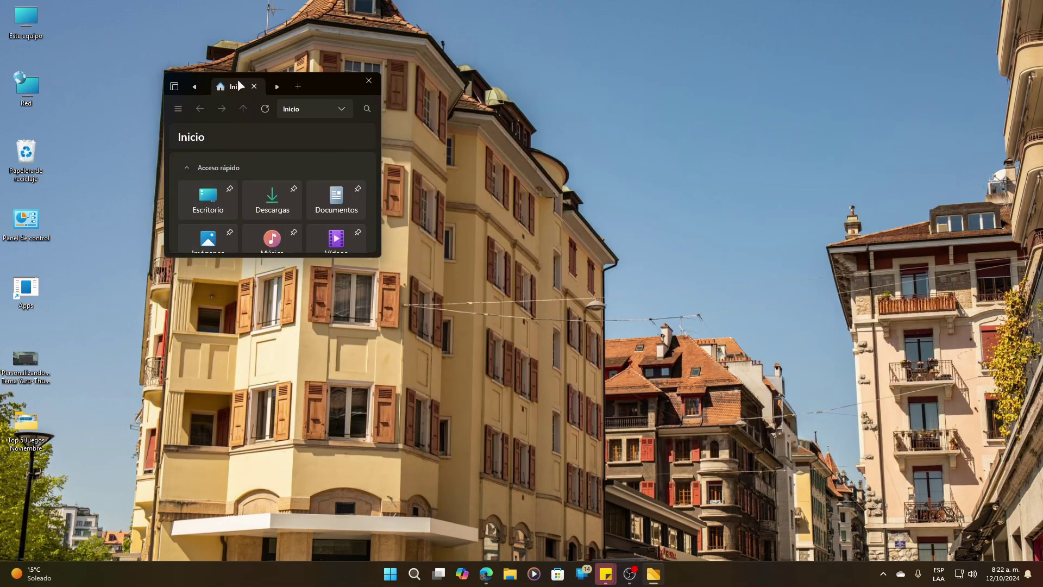
left_click_drag(318, 86, 480, 130)
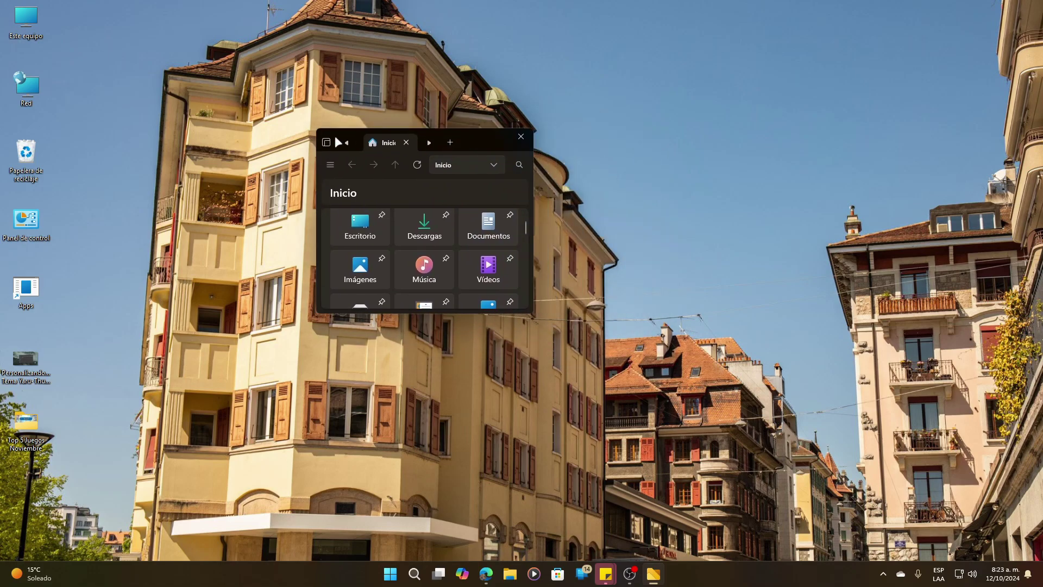
left_click(326, 138)
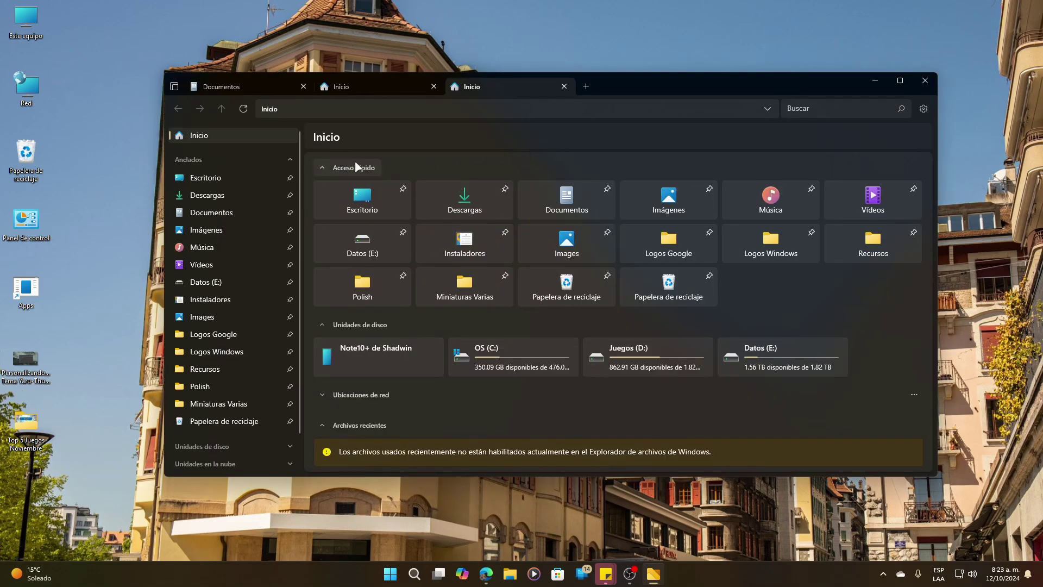
Step: Expand the sidebar sections for drives, cloud drives, network and tags
left_click(288, 445)
scroll(240, 410, "down", 4)
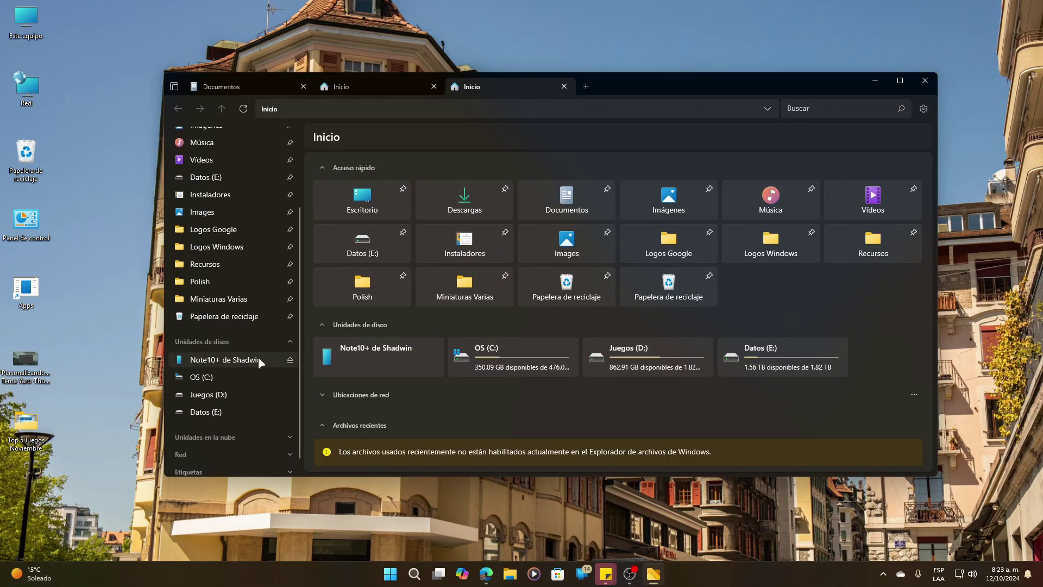
scroll(266, 380, "down", 1)
left_click(278, 419)
scroll(259, 414, "down", 1)
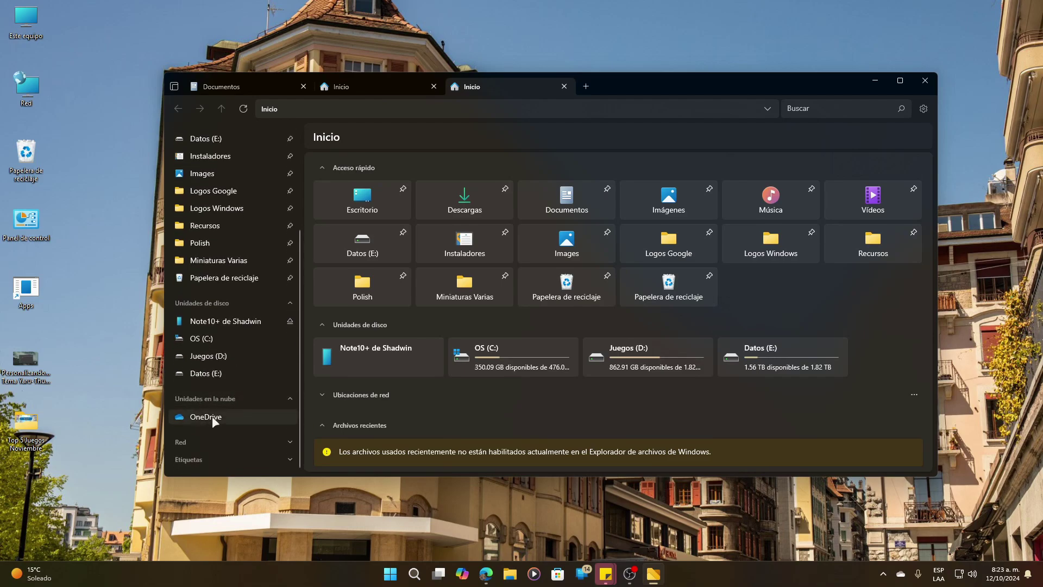
left_click(256, 439)
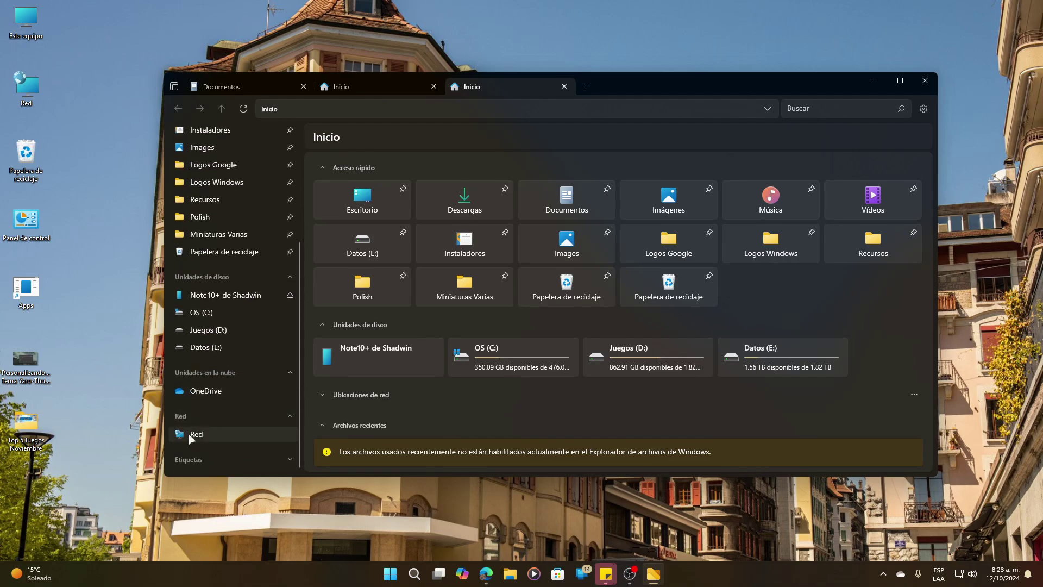
left_click(261, 459)
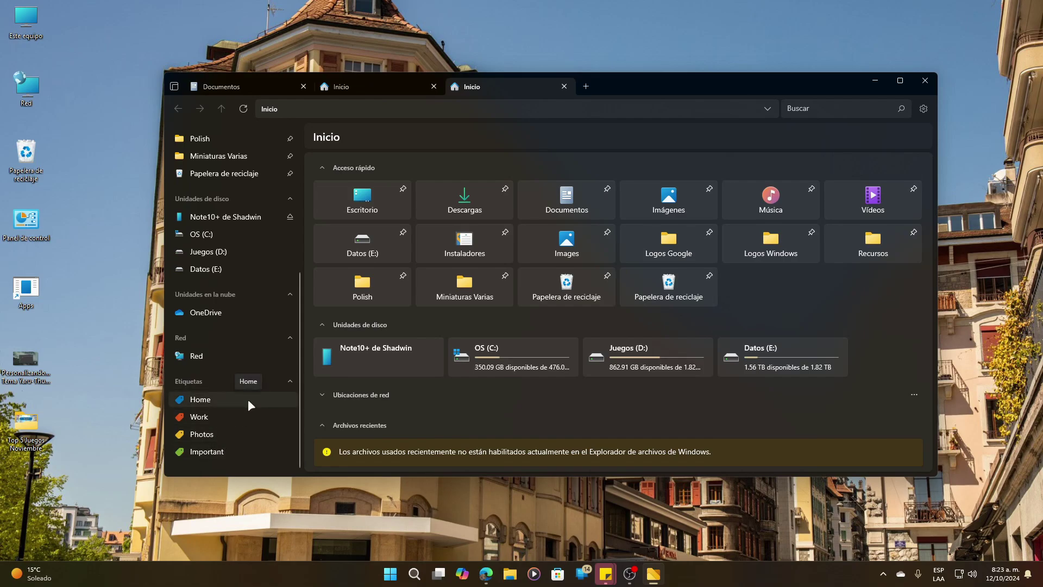
scroll(246, 392, "up", 5)
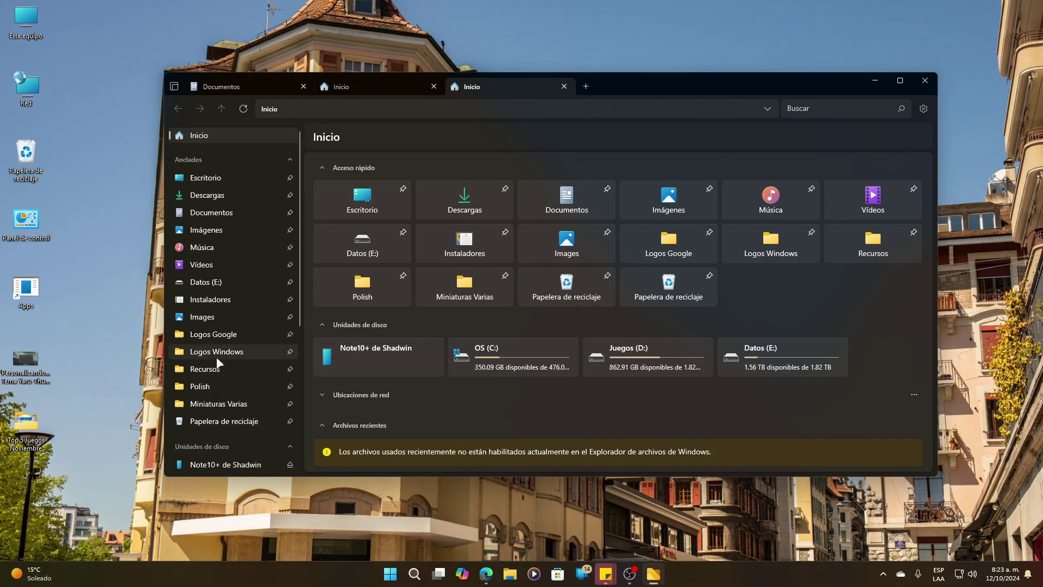
Step: Open the Polish folder and assign the Work tag to the image Polish_20240918_185604969.jpg
left_click(198, 387)
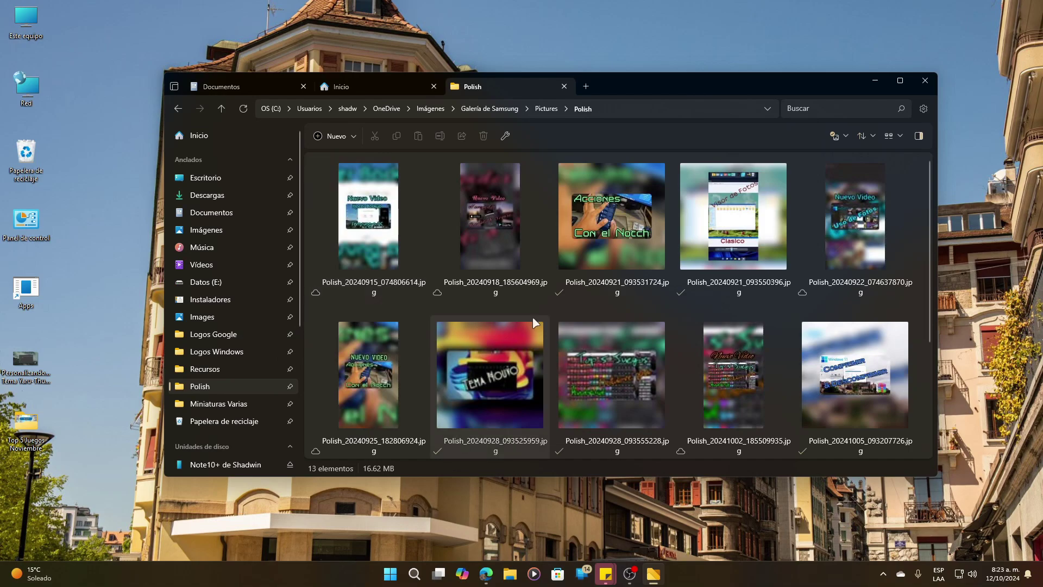
right_click(499, 208)
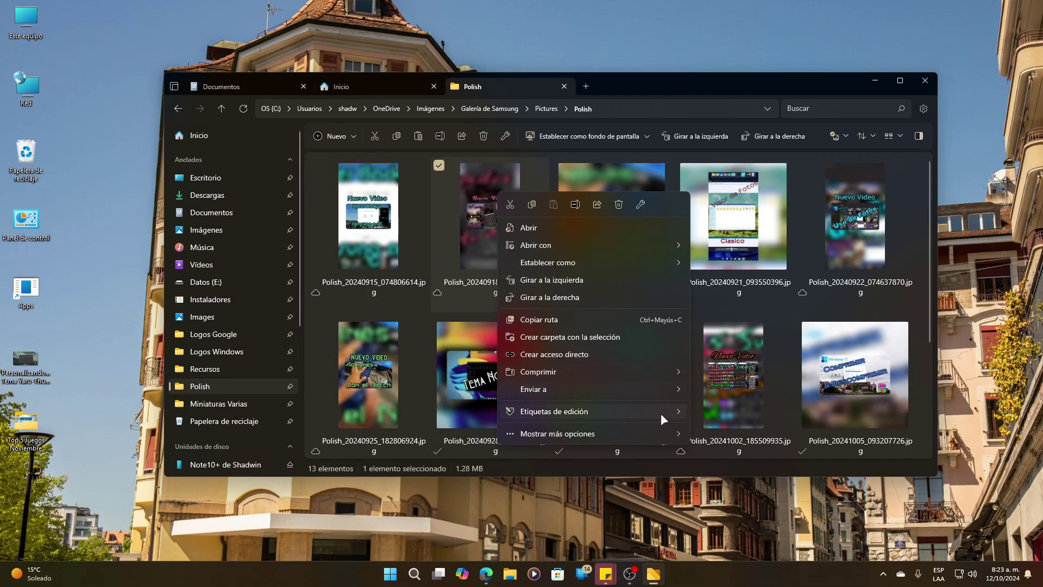
mouse_move(661, 413)
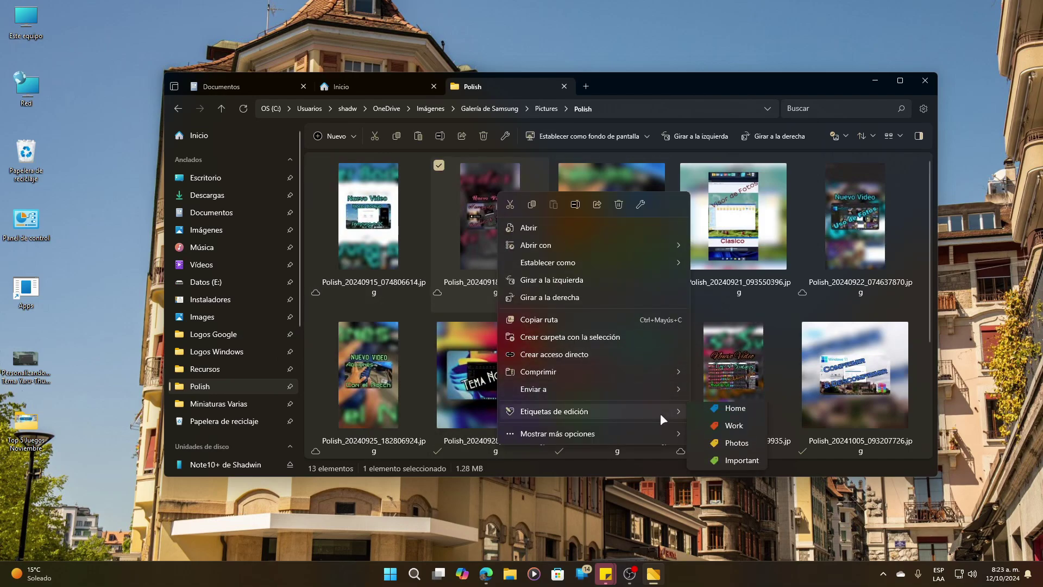
left_click(734, 430)
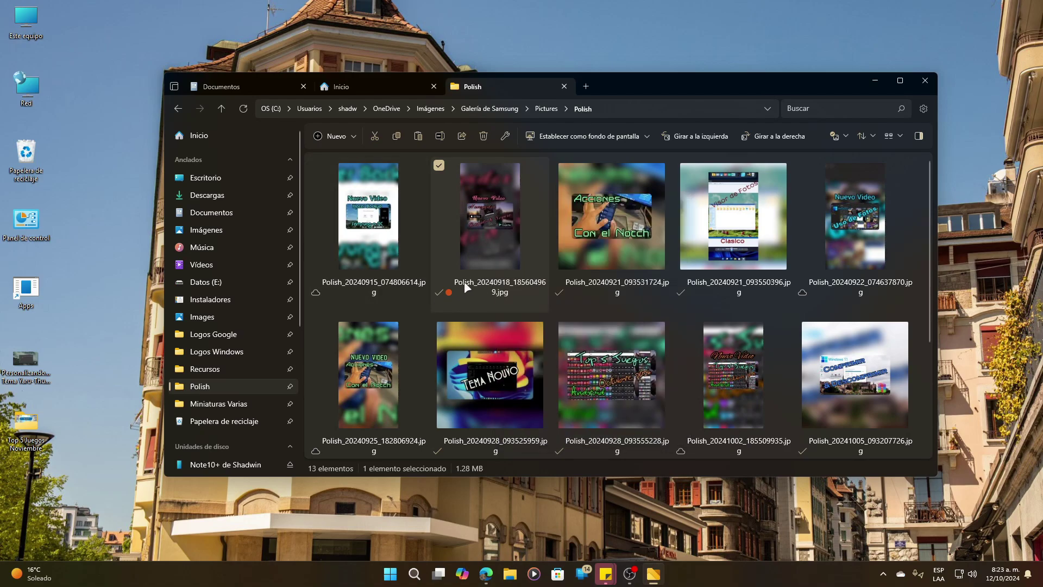
Step: List all files that carry the Work tag
scroll(237, 380, "down", 5)
left_click(228, 416)
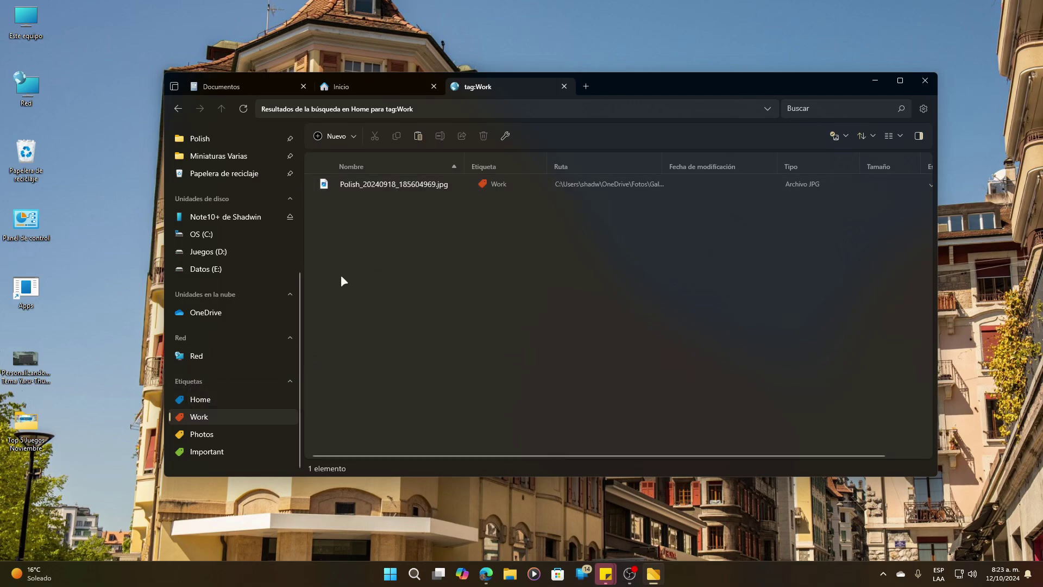
Step: Return to the Polish folder and view the tags available for the third image, "Acciones Con el Notch", without assigning one
left_click(190, 138)
right_click(616, 213)
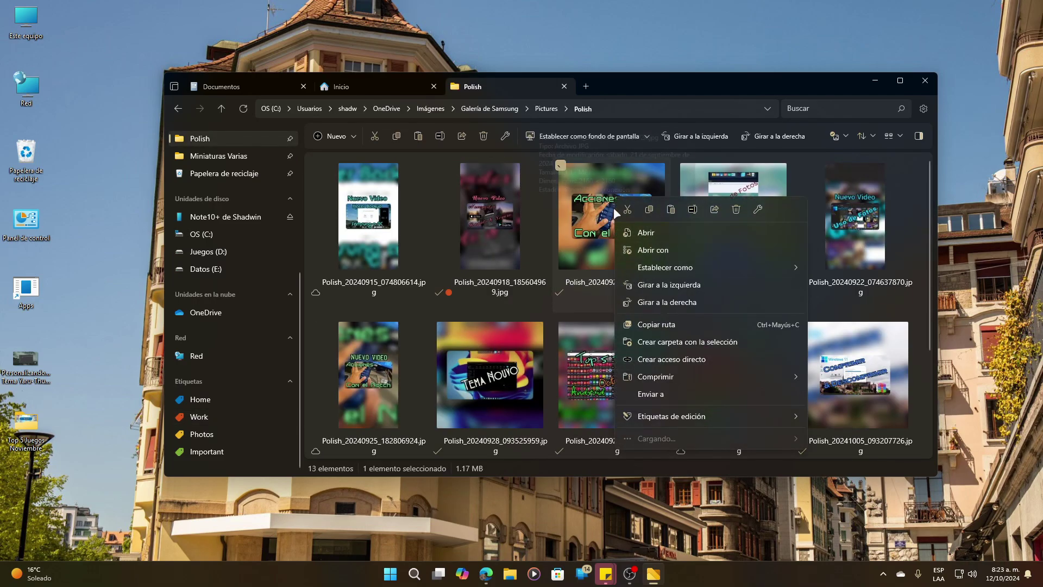
mouse_move(741, 416)
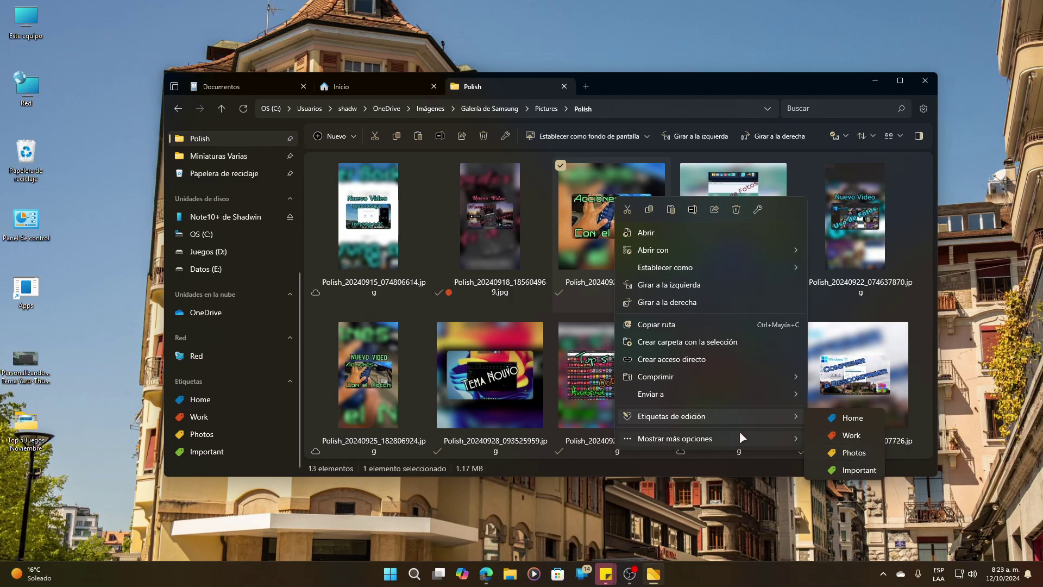
left_click(742, 437)
left_click(774, 80)
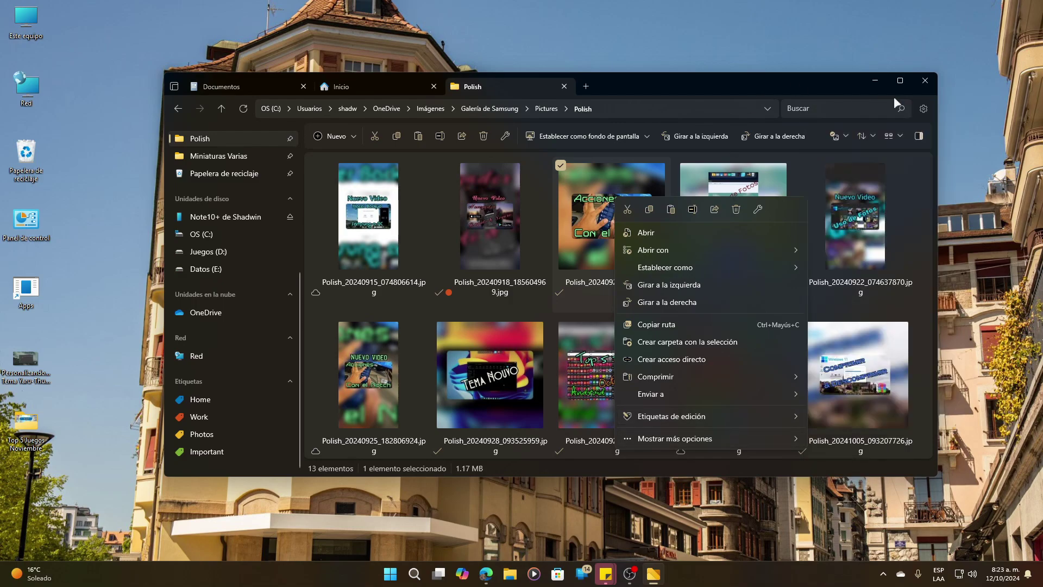
Step: Open the general settings and examine the expanded widget options and the right-click context menu options
left_click(923, 109)
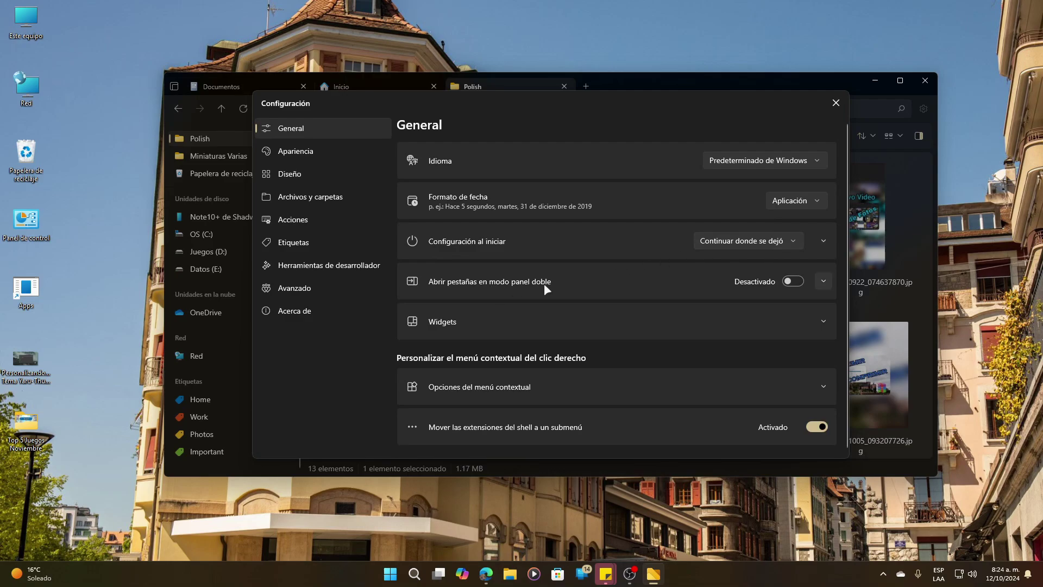
left_click(706, 321)
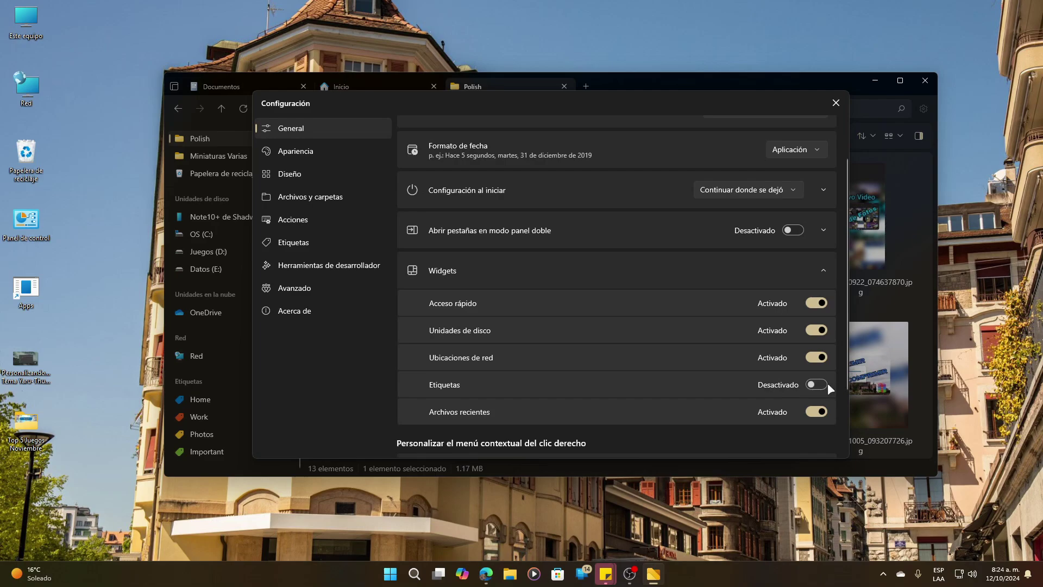
scroll(684, 341, "down", 3)
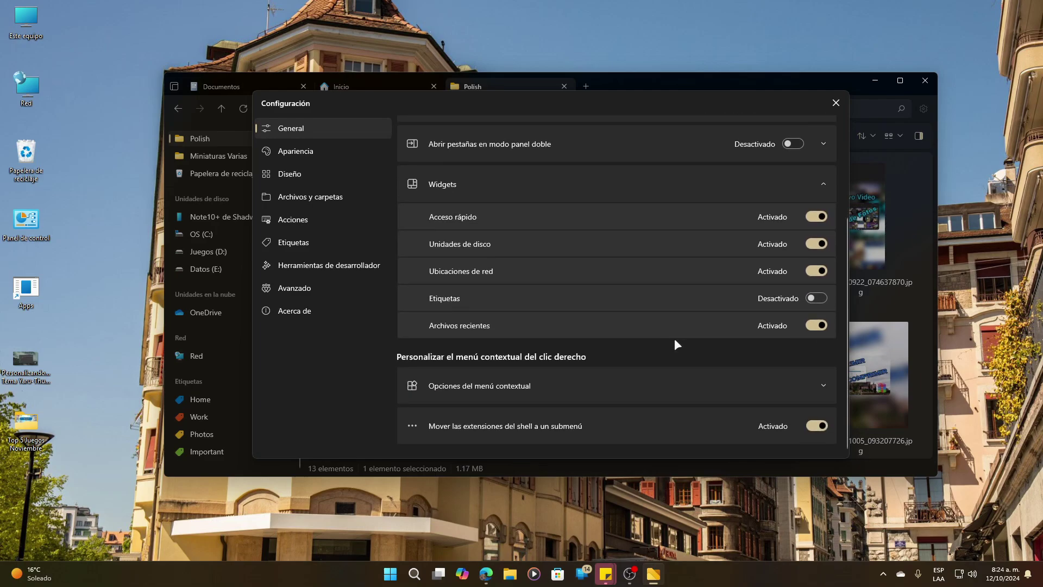
left_click(823, 385)
scroll(672, 363, "down", 4)
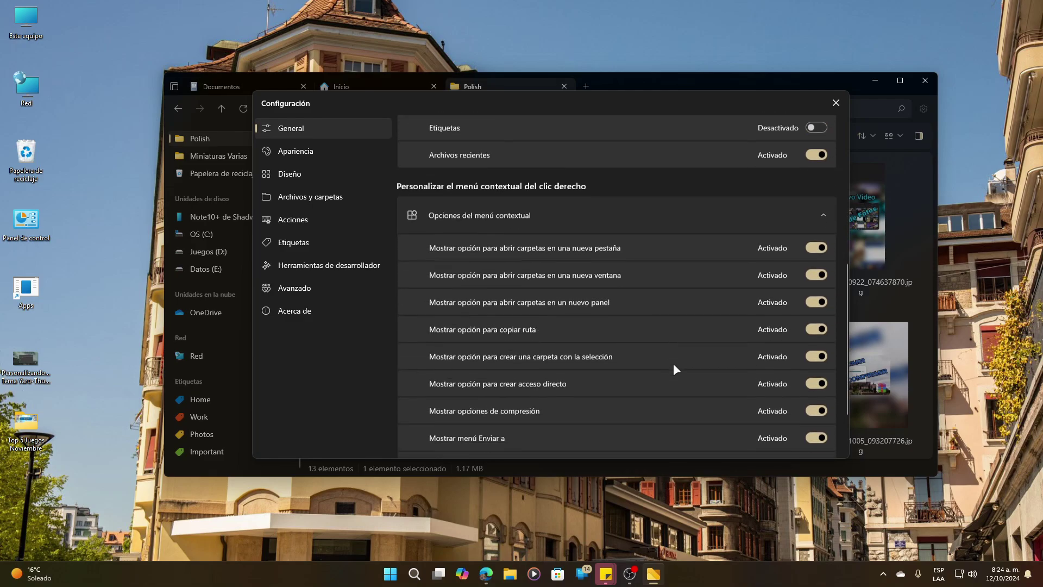
scroll(674, 369, "down", 1)
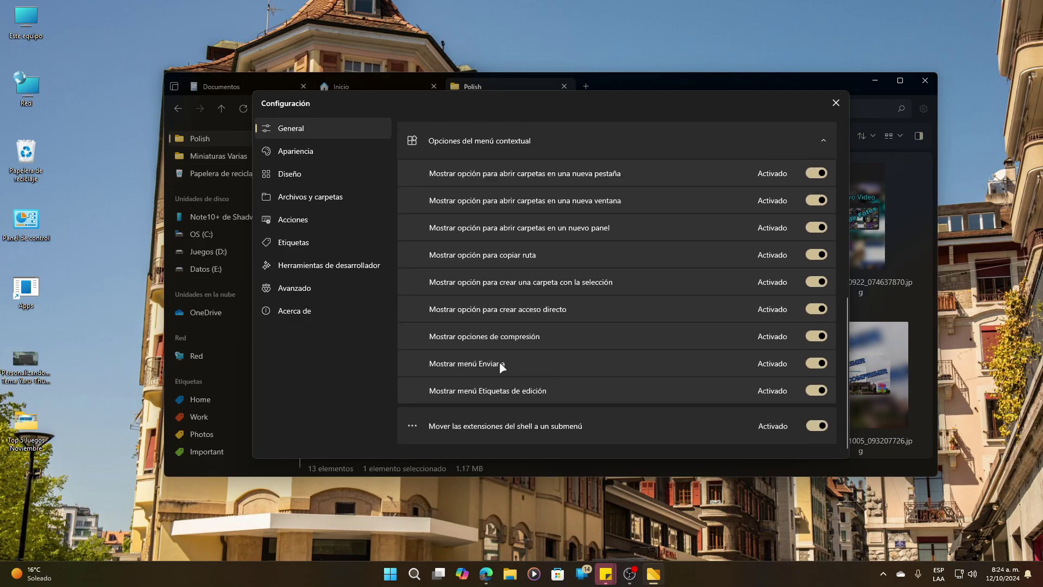
Step: Examine the context menu options through to the one that moves shell extensions into a submenu
scroll(485, 209, "up", 2)
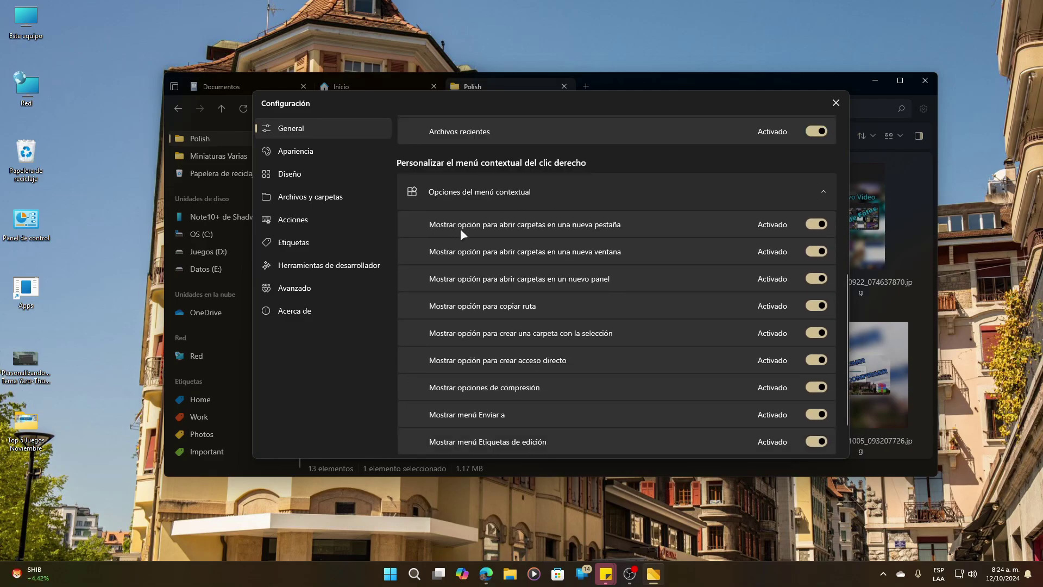
scroll(497, 321, "down", 2)
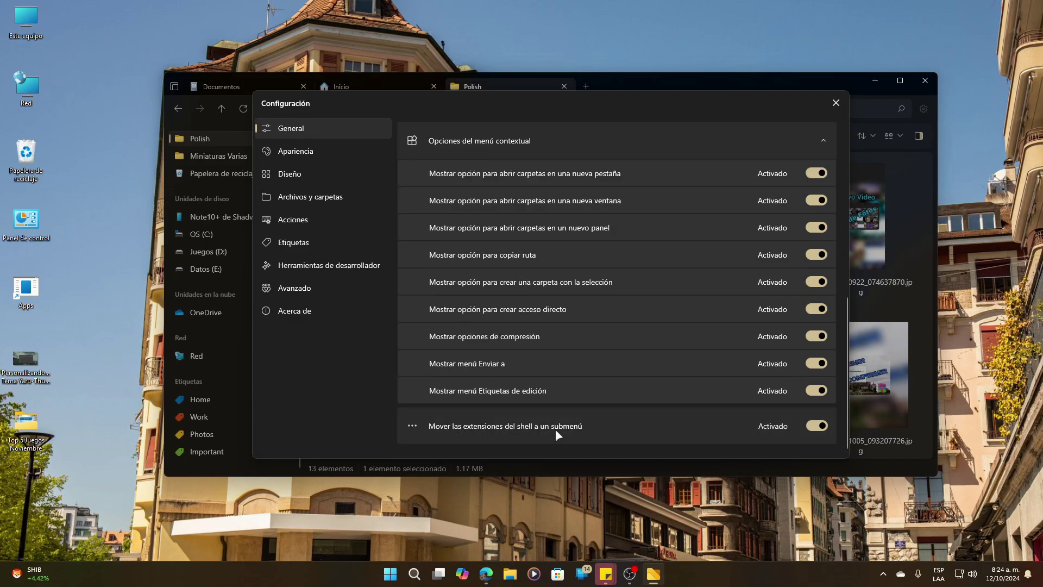
Step: Examine the appearance settings: backdrop choices, keeping Mica Alt, the background color palette and the expanded toolbar options
left_click(296, 151)
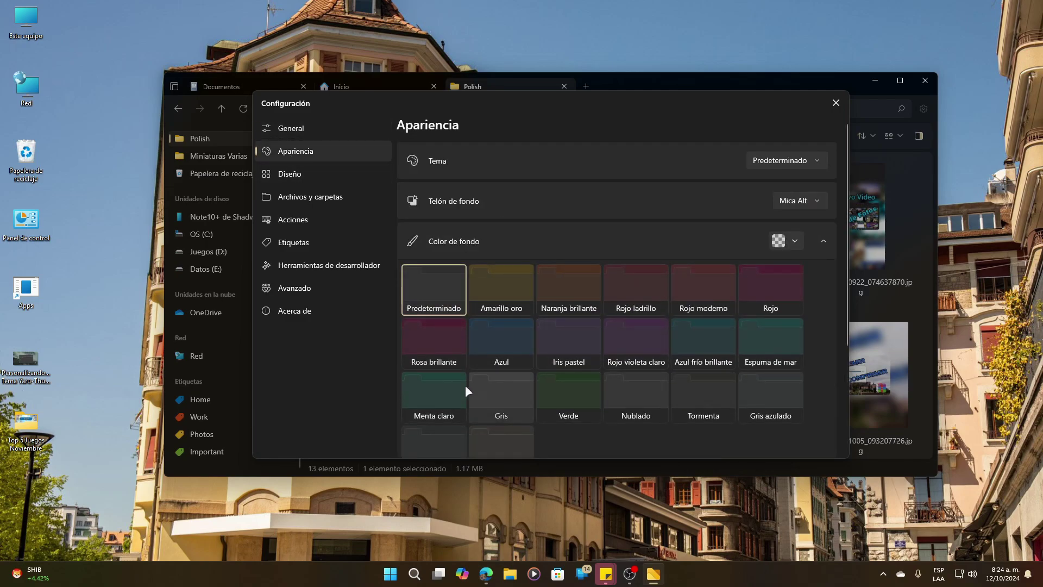
left_click(802, 200)
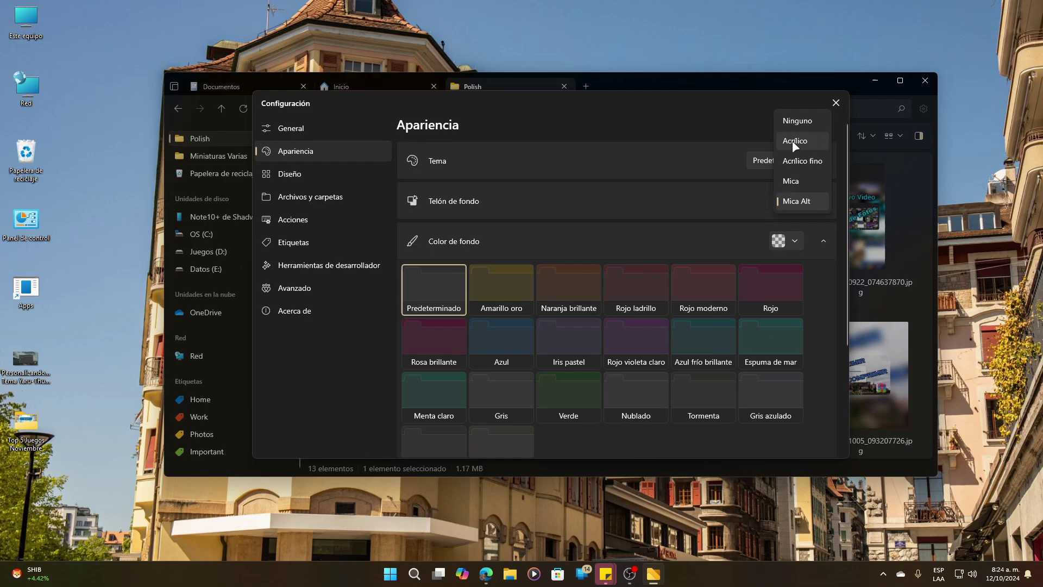
left_click(804, 201)
left_click(797, 240)
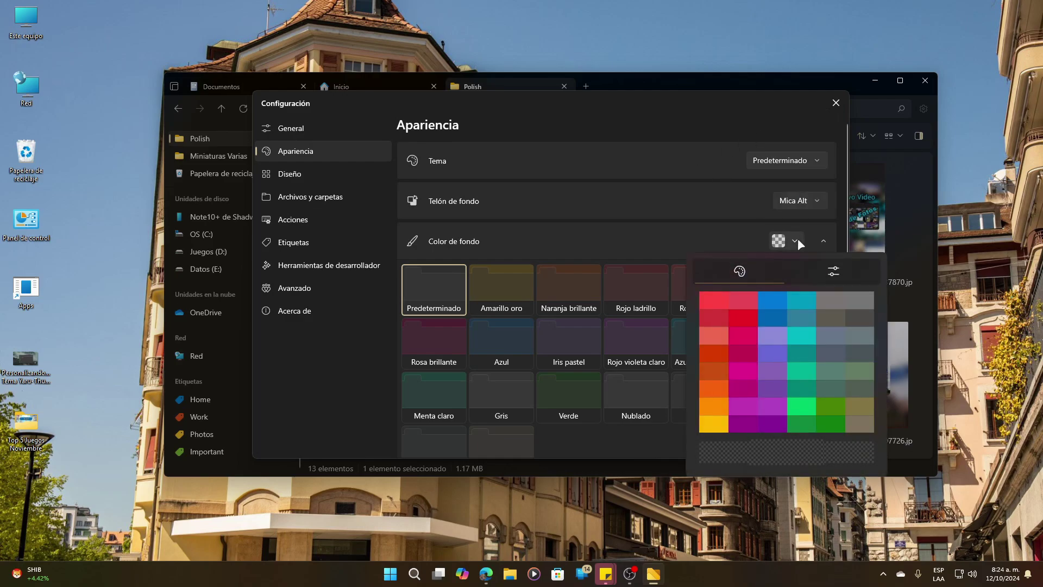
left_click(698, 219)
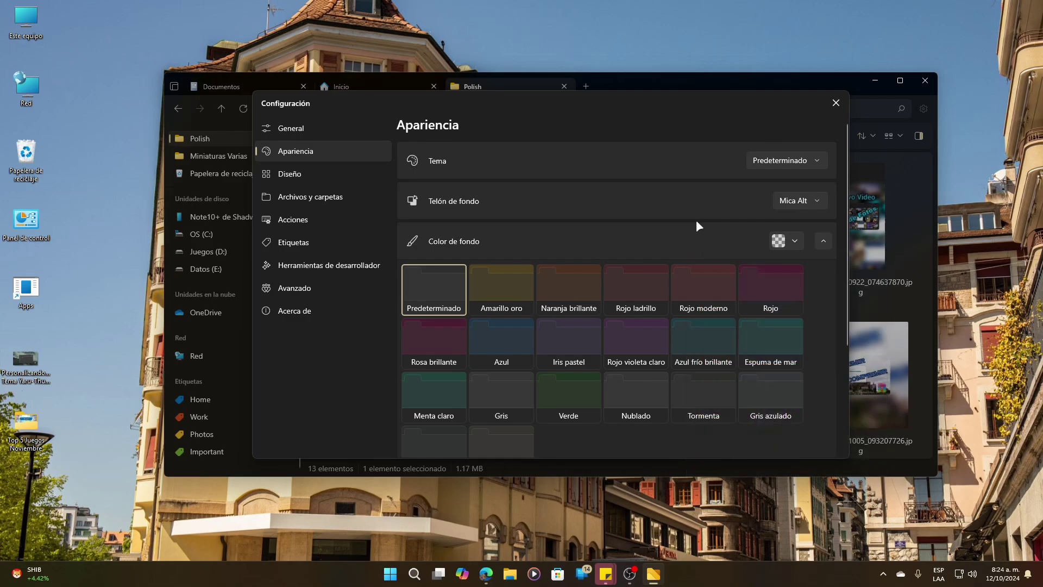
scroll(468, 321, "down", 3)
scroll(540, 331, "down", 1)
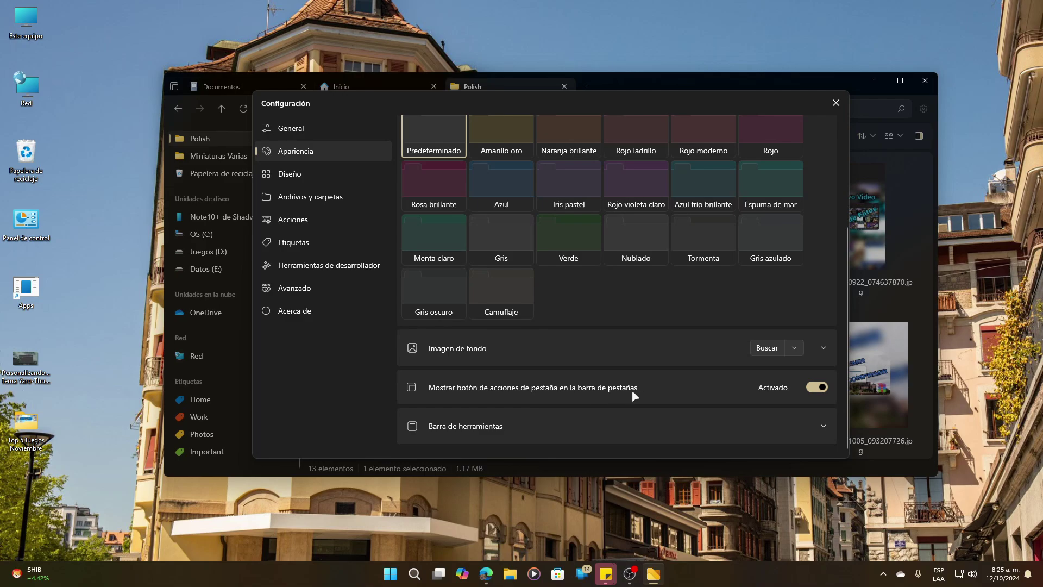
left_click(827, 422)
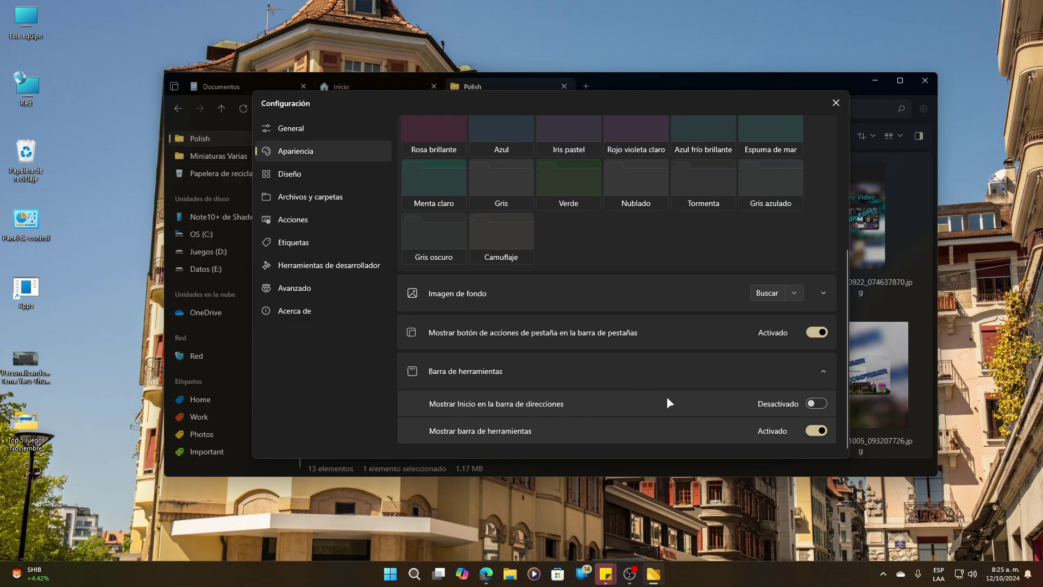
Step: Examine the layout settings, viewing the layout types while keeping Diseño adaptable, and expand the details view columns
left_click(289, 174)
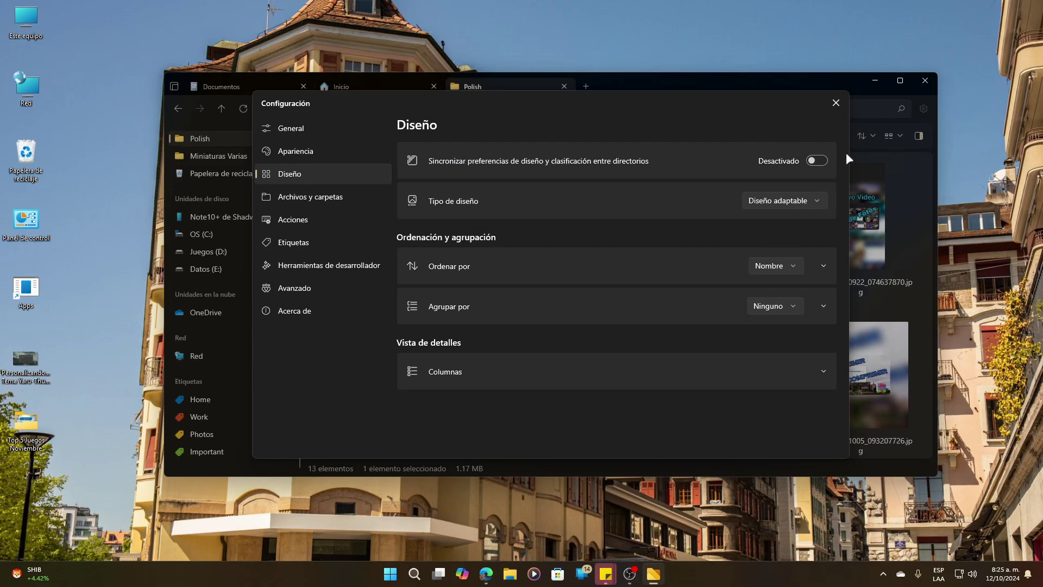
left_click(809, 204)
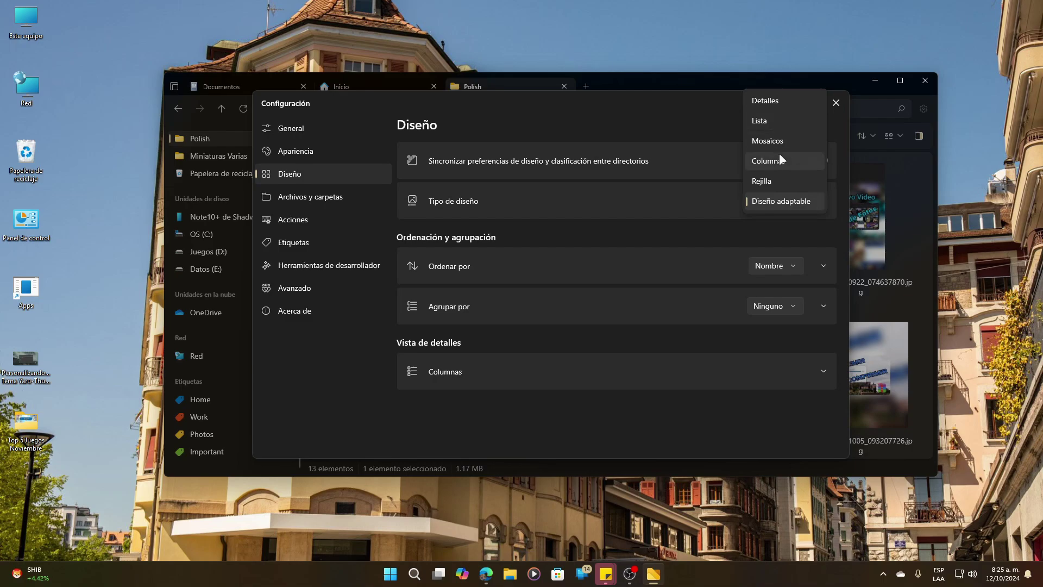
left_click(767, 202)
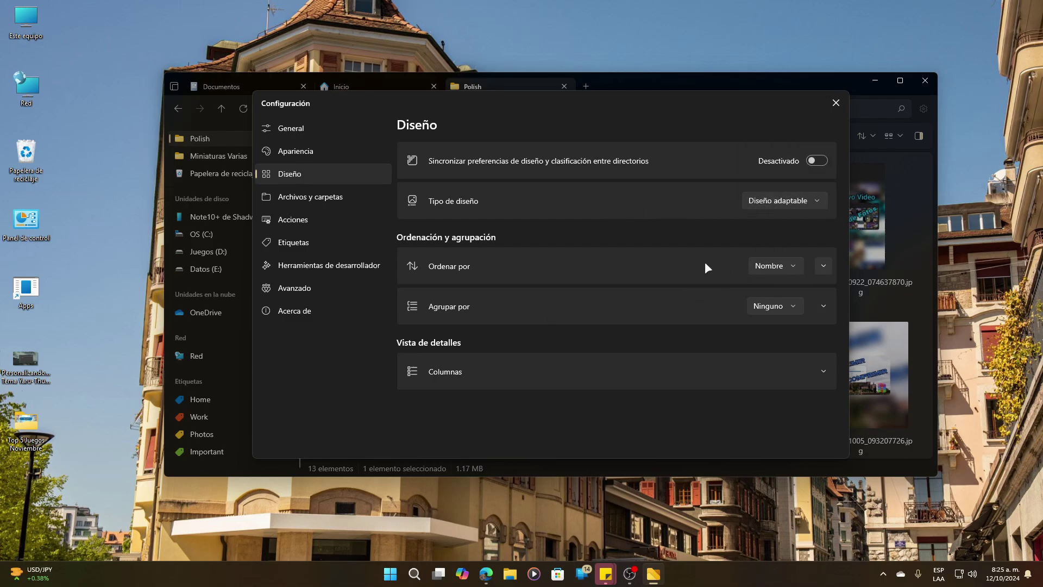
left_click(820, 372)
scroll(663, 380, "down", 2)
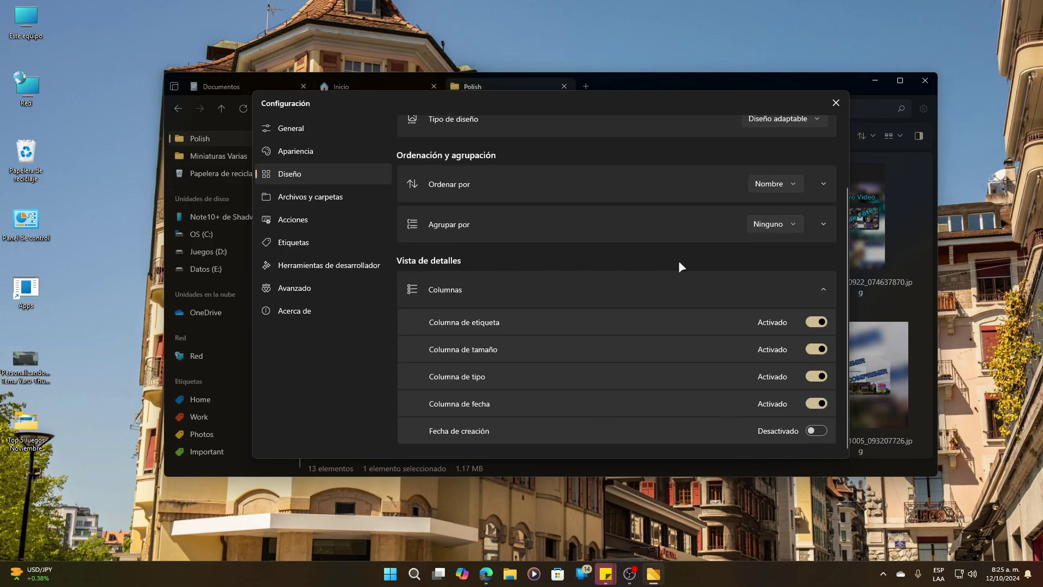
Step: Examine the files and folders settings, expanding the hidden items and item opening options and reading the remaining behavior options
left_click(296, 196)
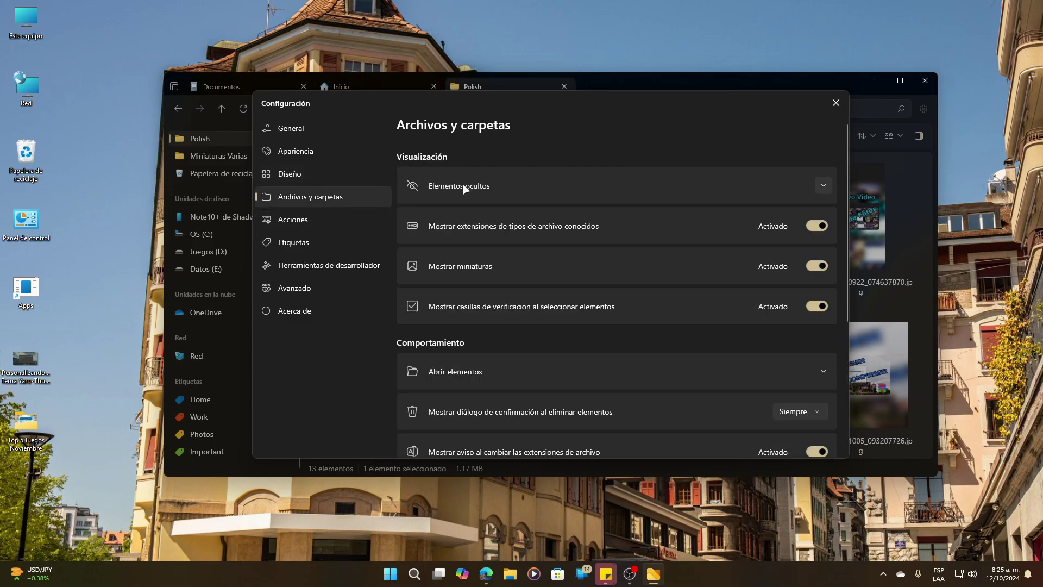
left_click(794, 184)
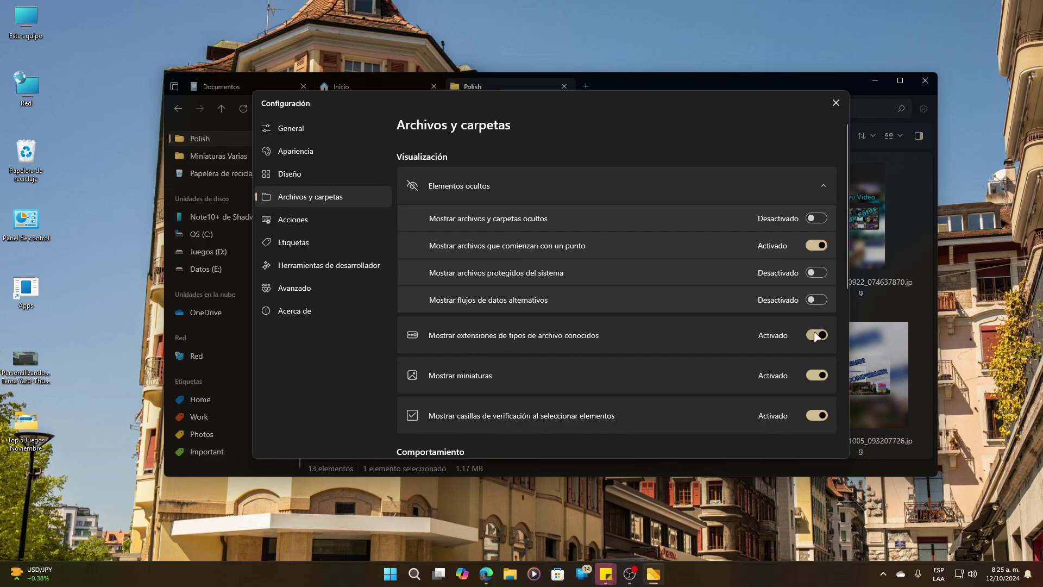
scroll(761, 344, "down", 1)
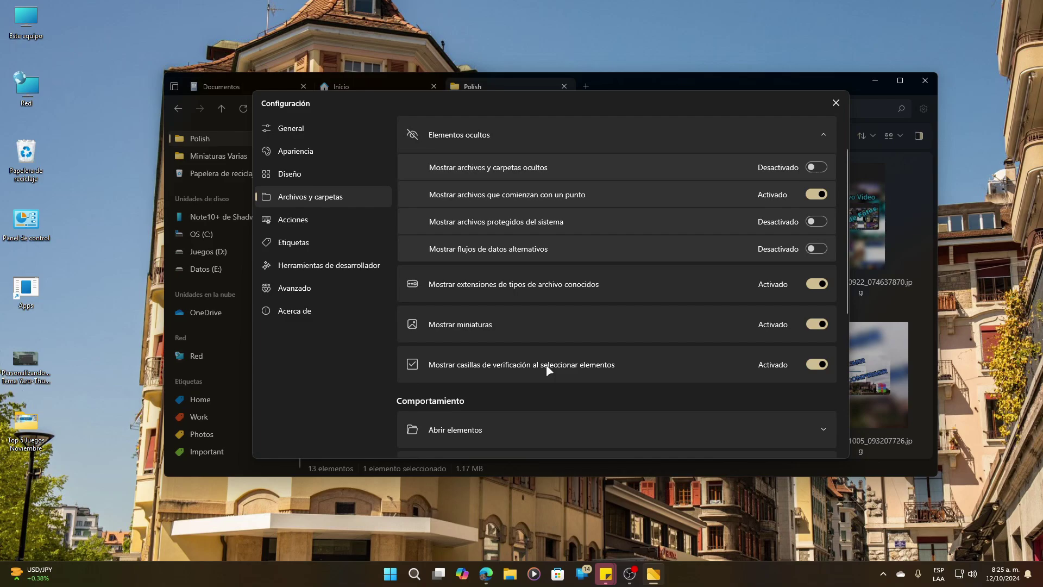
scroll(516, 377, "down", 1)
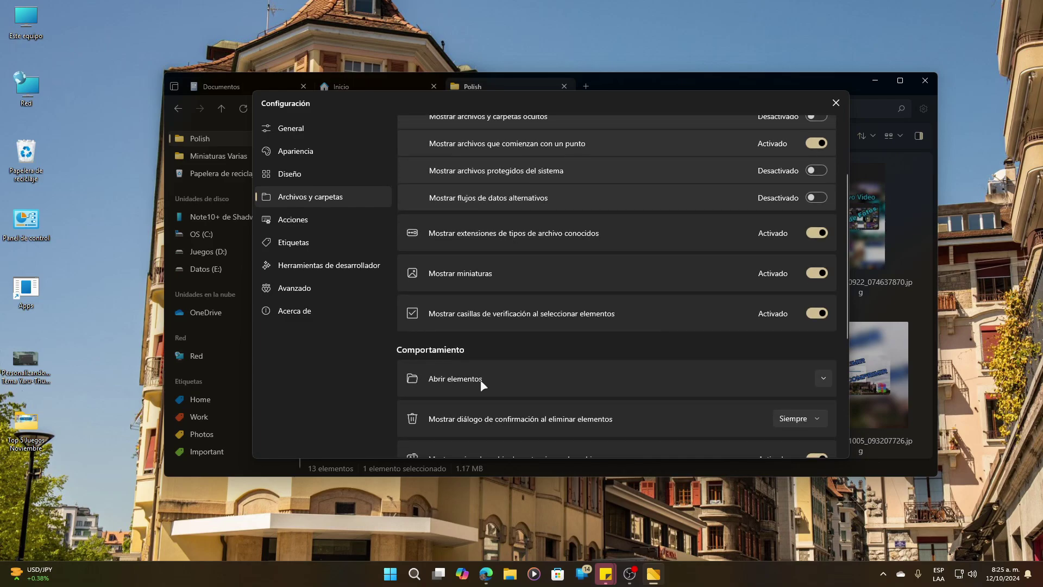
left_click(822, 379)
scroll(714, 365, "down", 2)
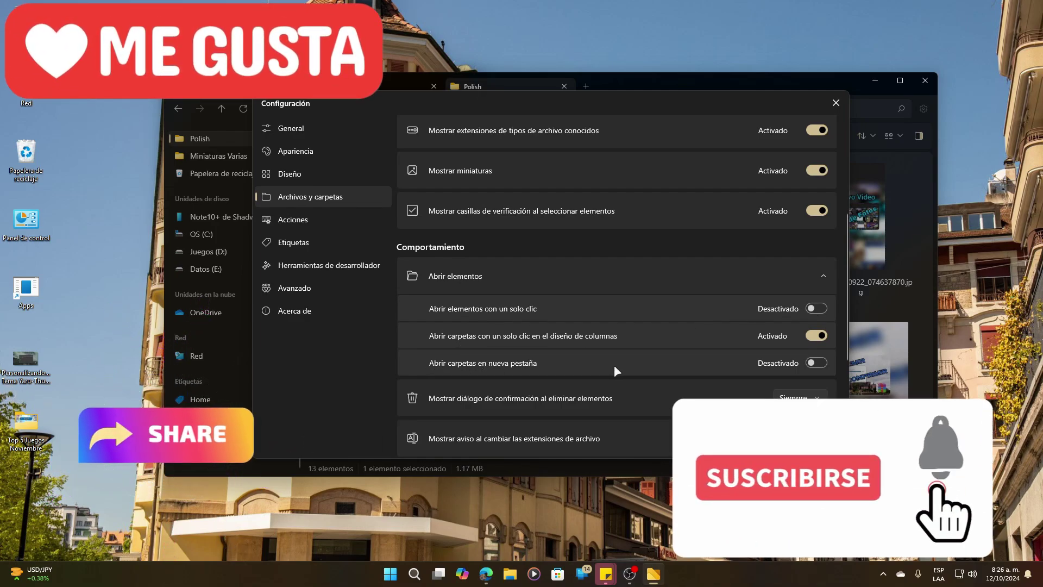
scroll(617, 368, "down", 2)
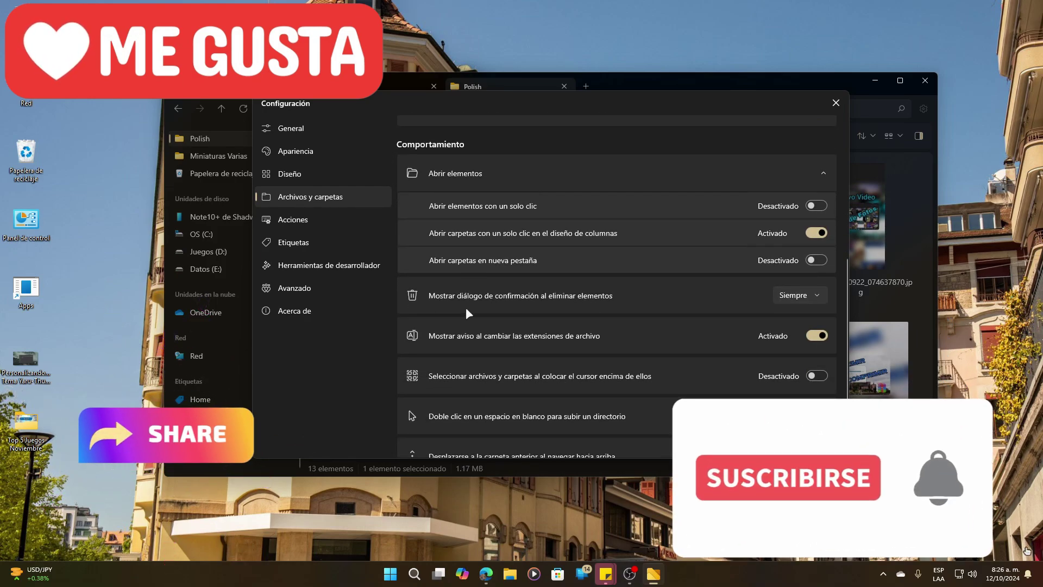
scroll(739, 321, "down", 2)
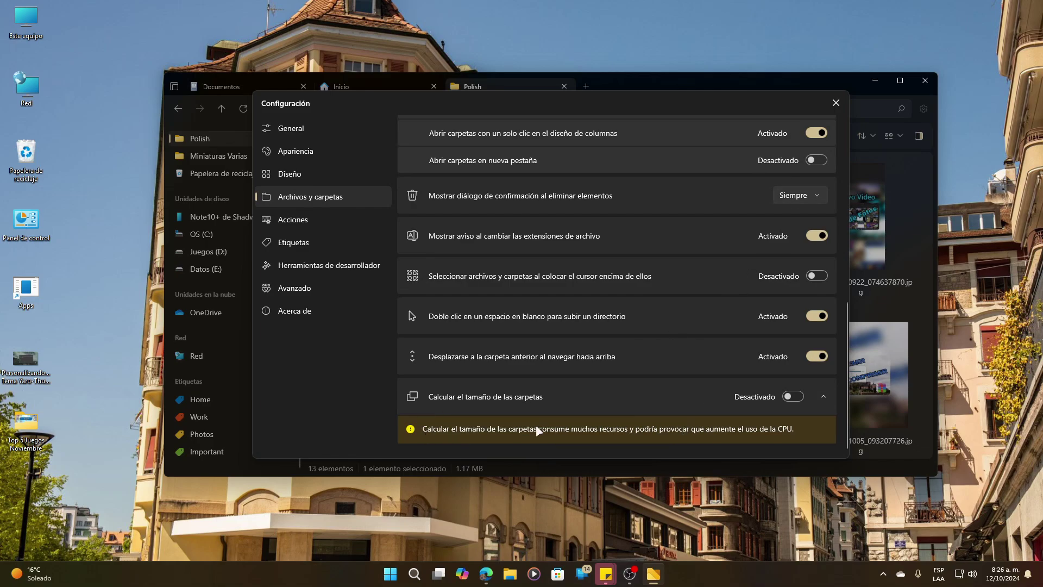
Step: Examine the list of commands and their keyboard shortcuts in the actions settings
left_click(283, 221)
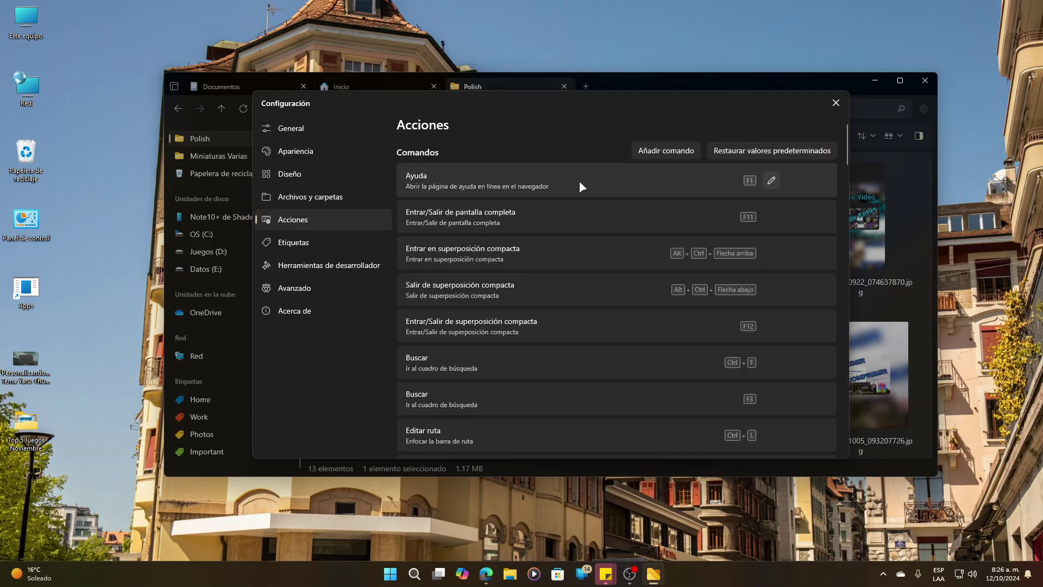
scroll(695, 272, "down", 1)
scroll(690, 274, "down", 15)
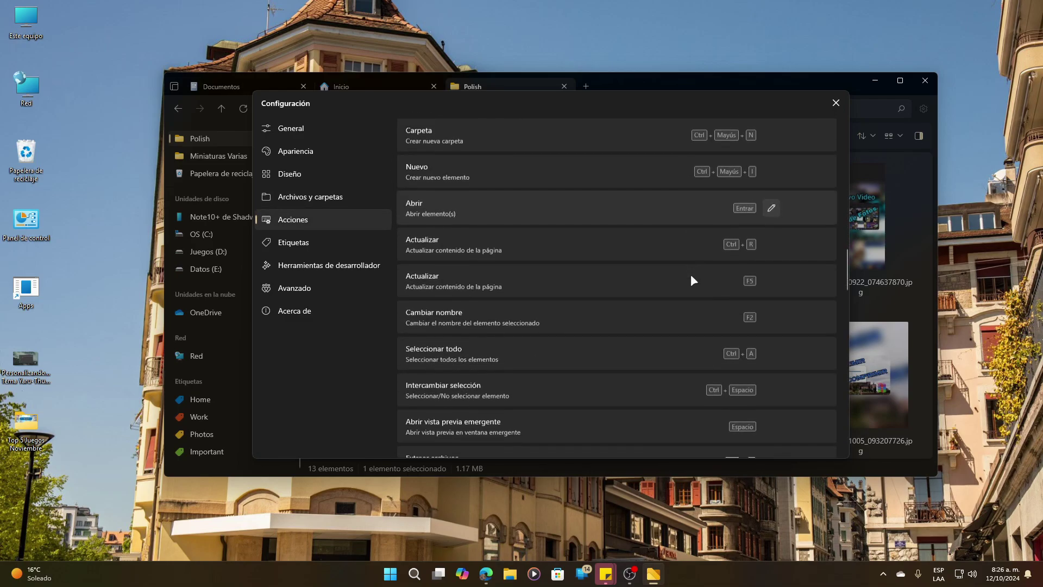
scroll(690, 273, "down", 8)
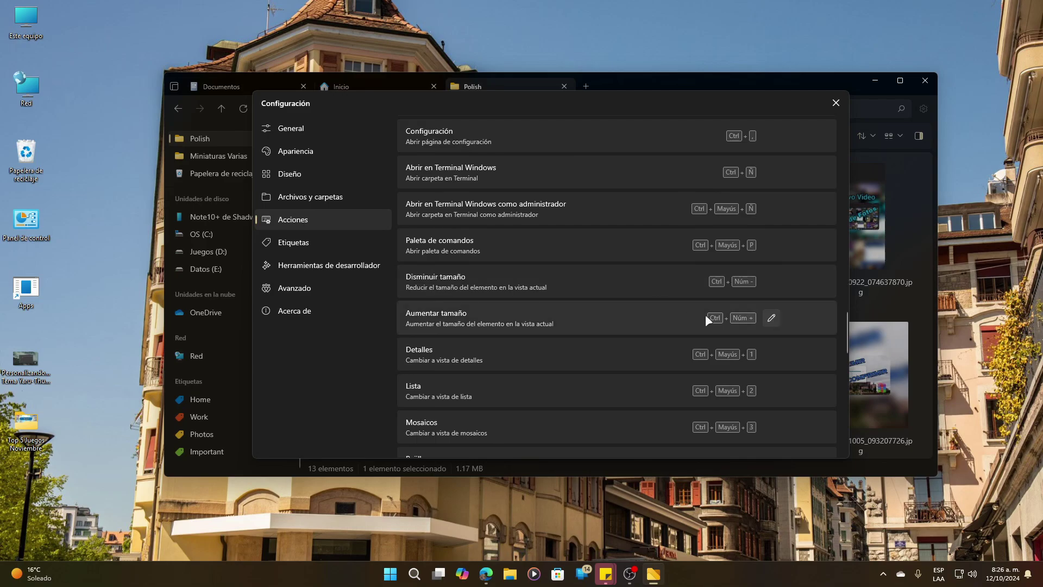
Step: Open the Home tag for editing in the tag settings and view its color spectrum and RGB values without changing them
left_click(288, 243)
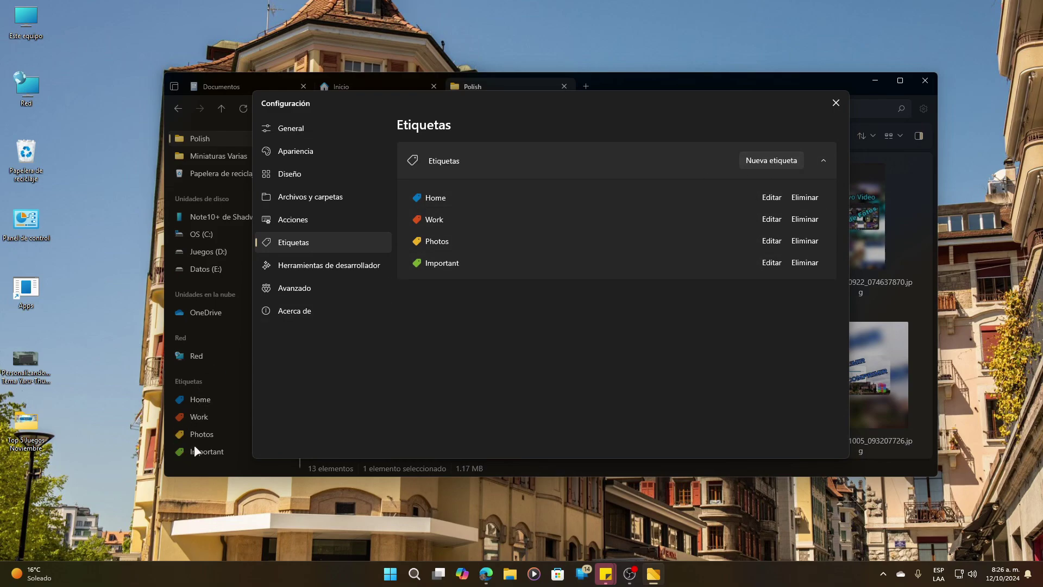
left_click(771, 197)
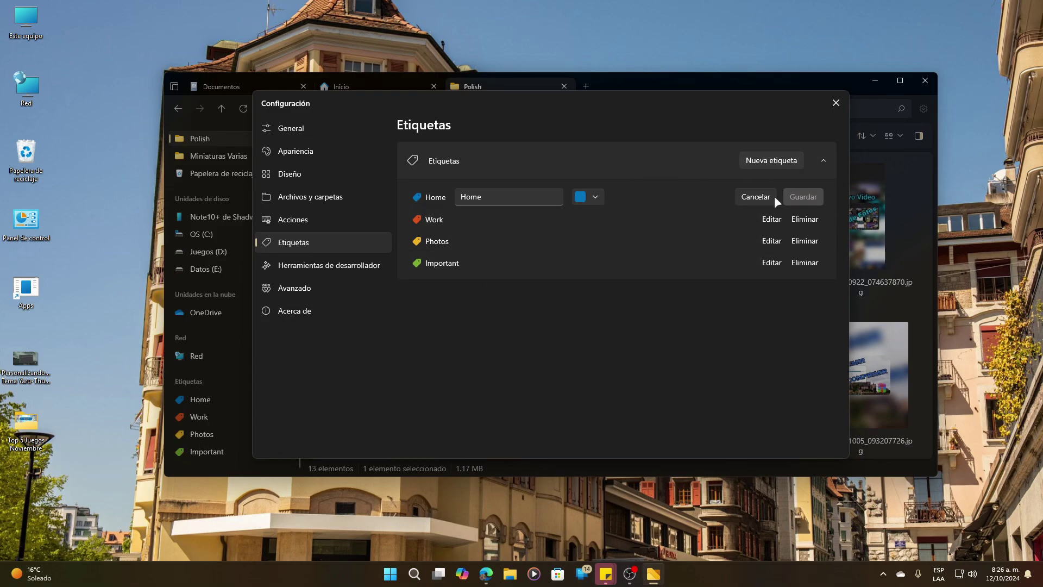
left_click(583, 197)
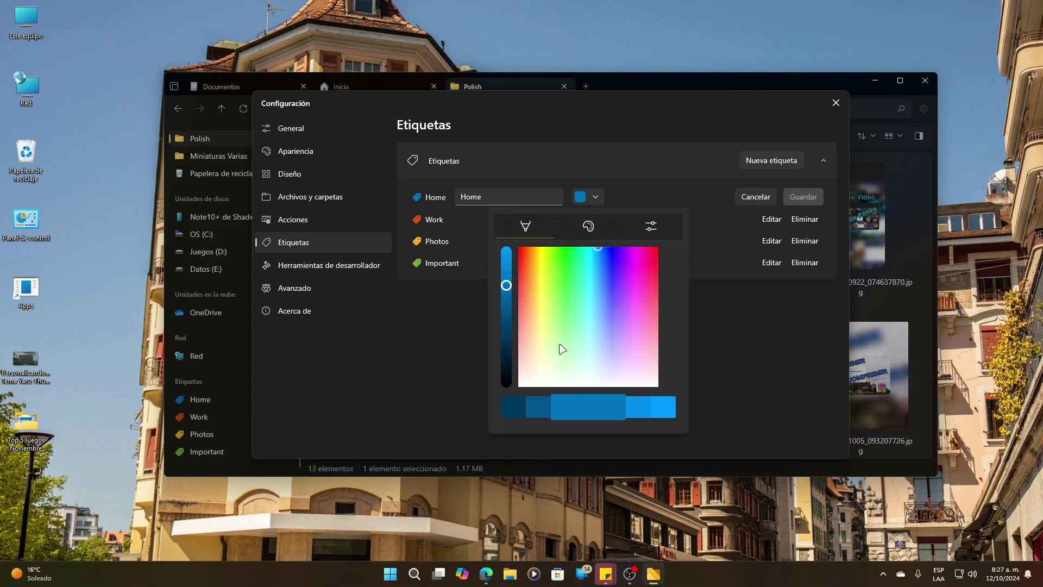
left_click(650, 226)
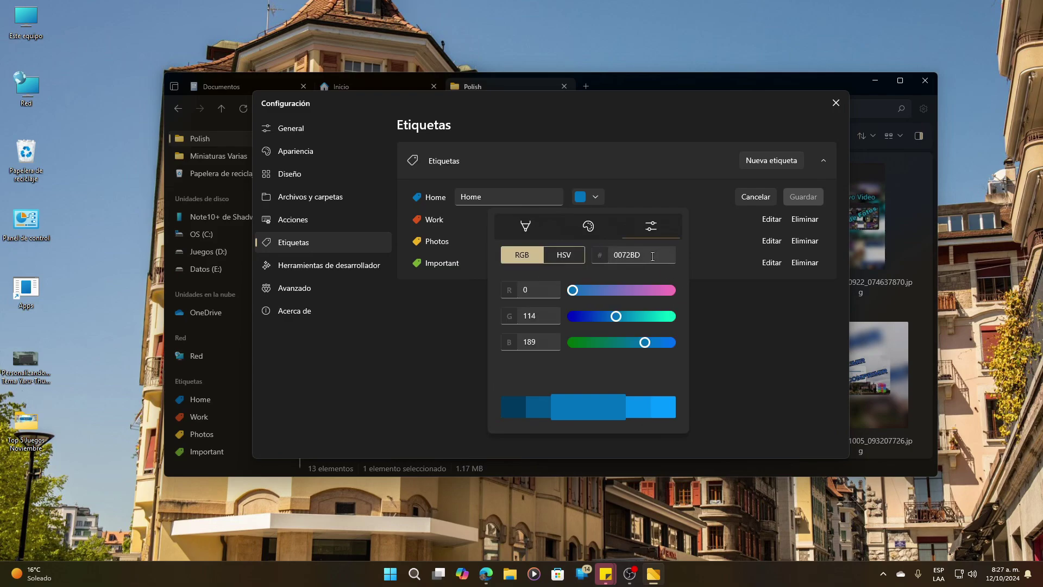
left_click(726, 385)
Step: Examine the "Abrir IDE" display choices in the developer tools settings and the advanced settings, including the experimental features
left_click(289, 266)
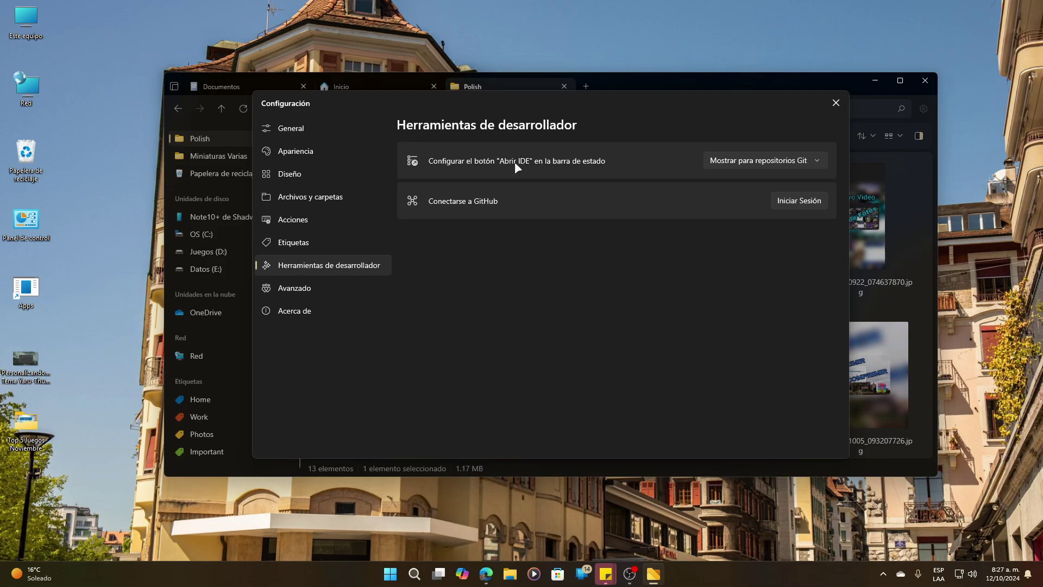
left_click(748, 162)
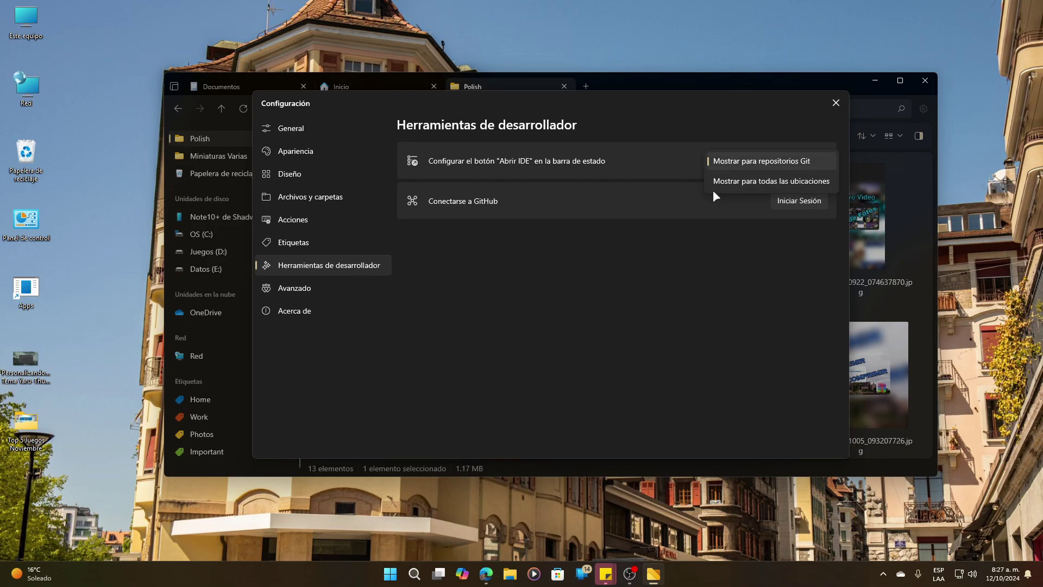
left_click(650, 304)
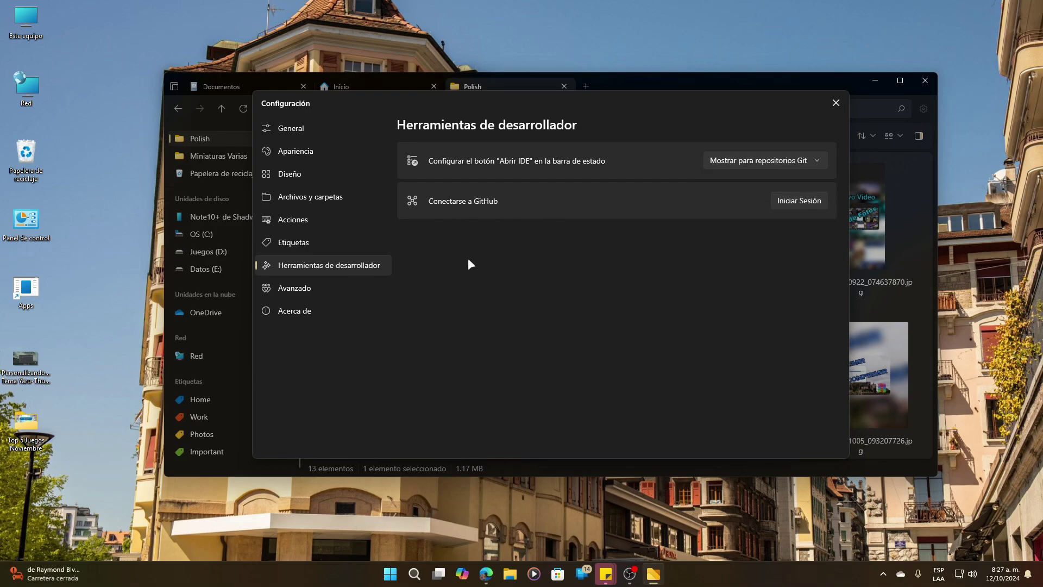
left_click(301, 288)
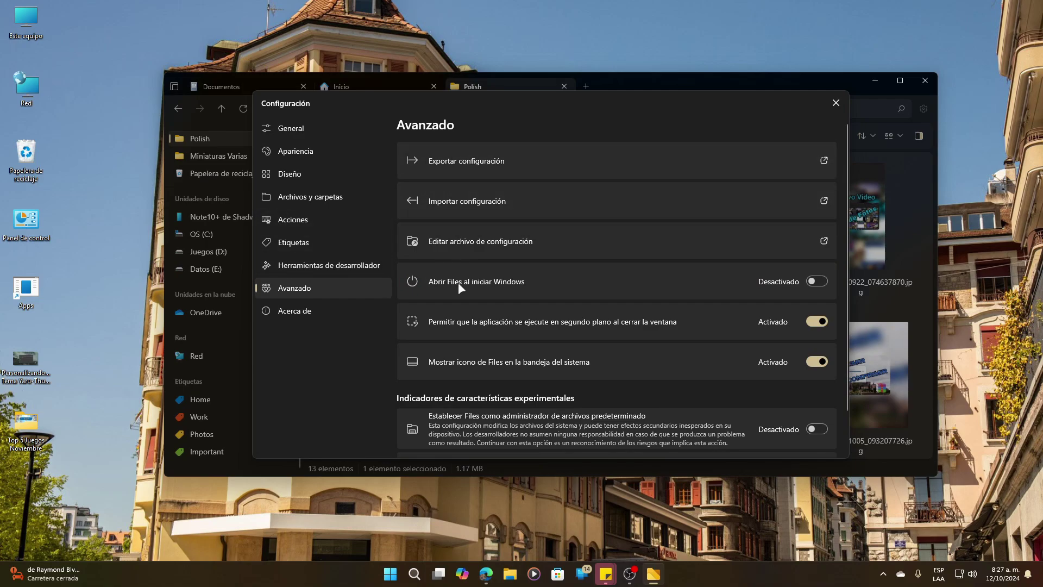
scroll(630, 347, "down", 2)
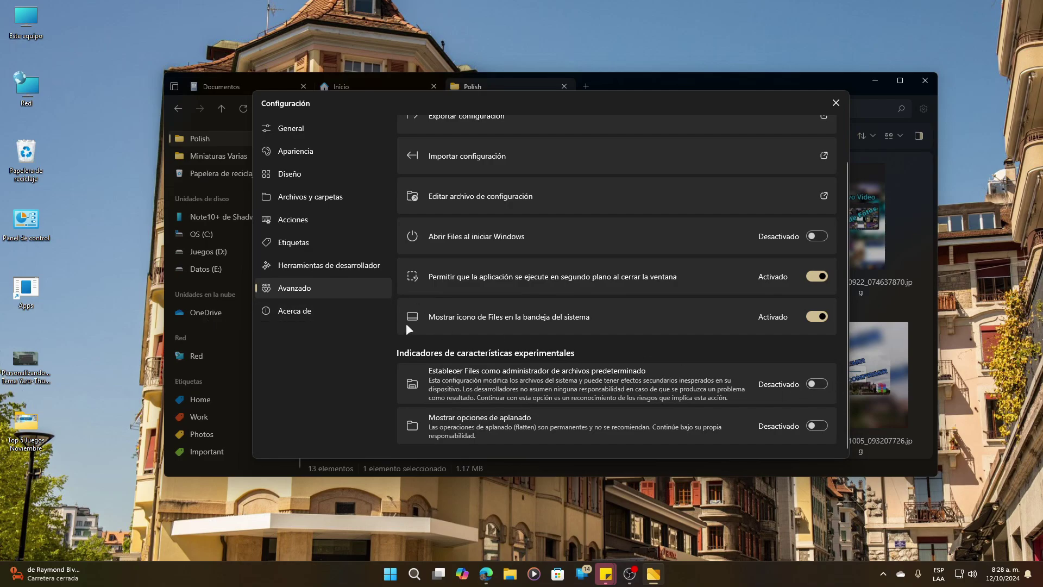
Step: Examine the app's about page, expanding the third-party libraries list and collapsing it again
left_click(296, 310)
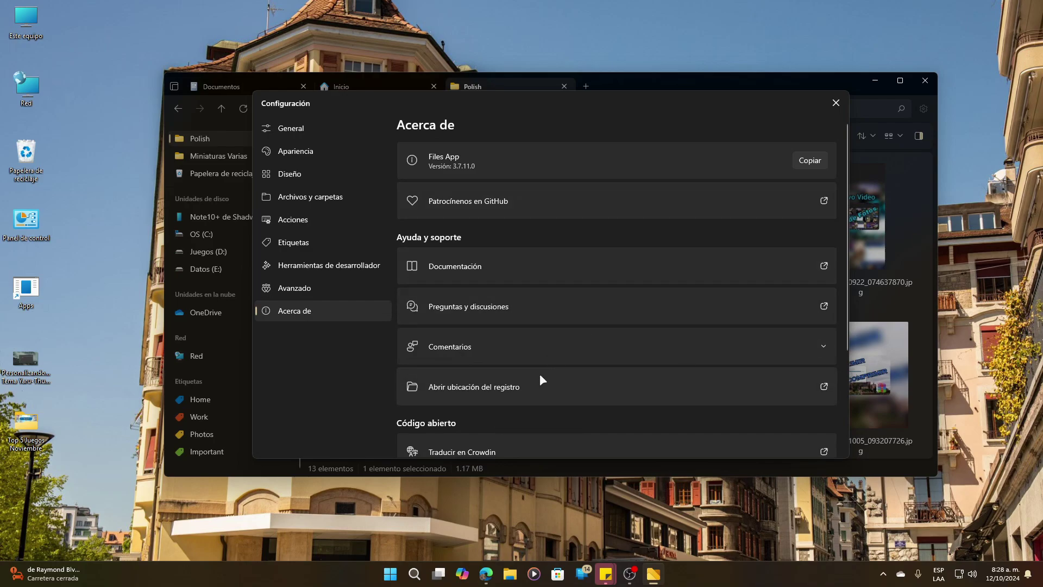
scroll(540, 375, "down", 5)
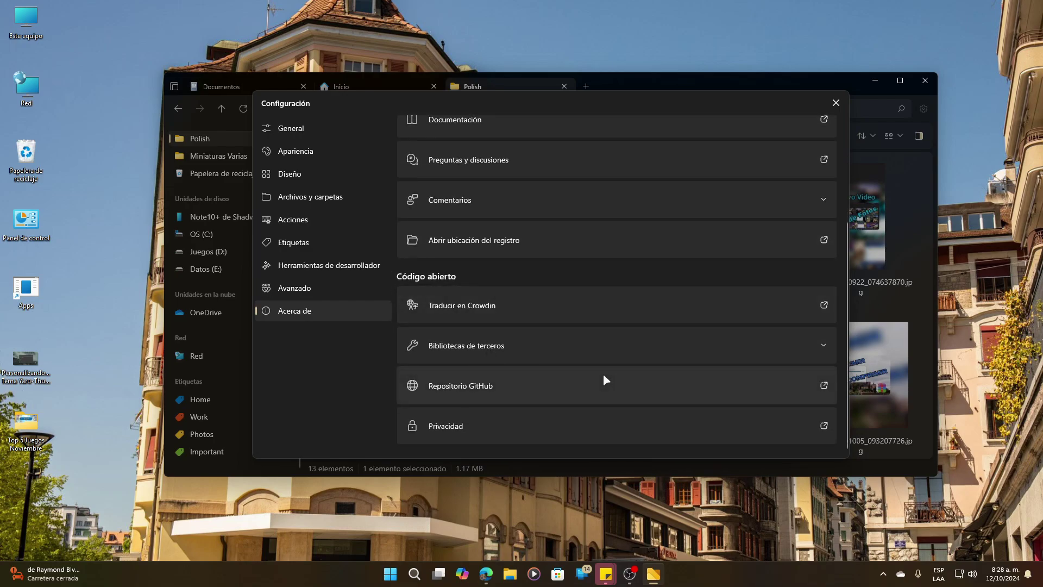
left_click(817, 344)
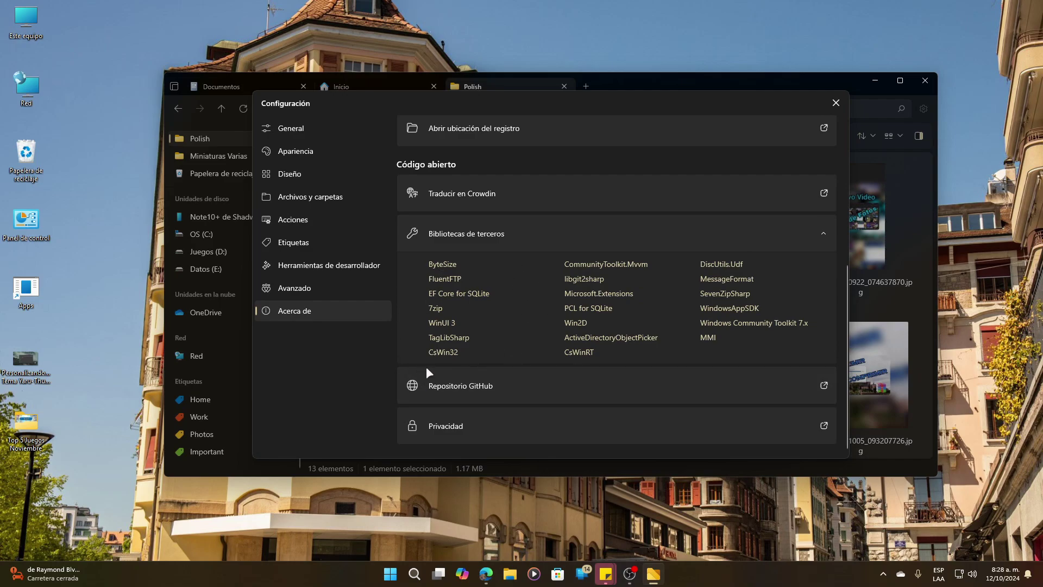
left_click(823, 233)
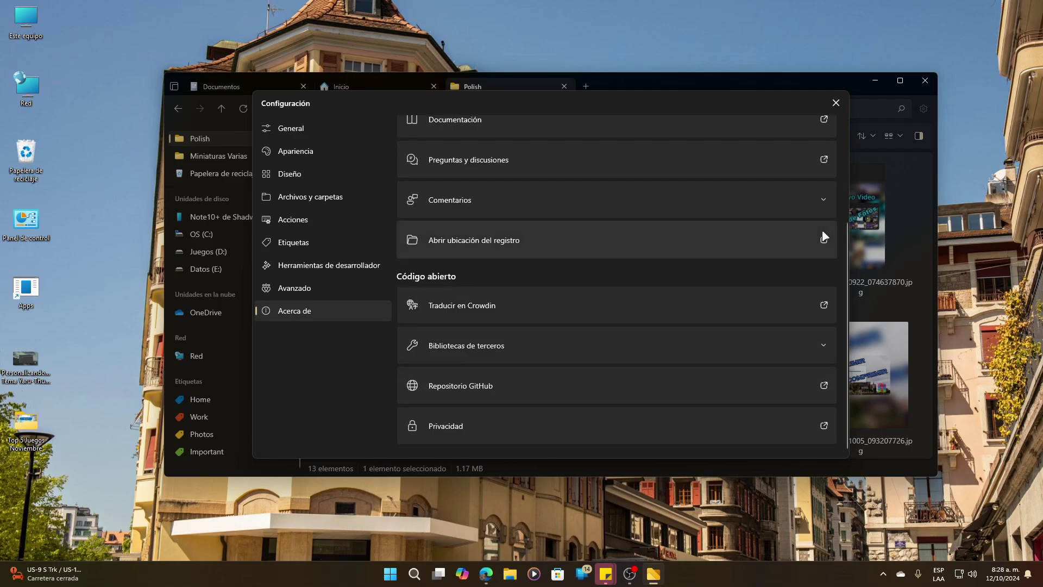
Step: Close the settings and examine the context commands available for Polish_20240921_093550396.jpg, including the additional options, and for the next image
key("Escape")
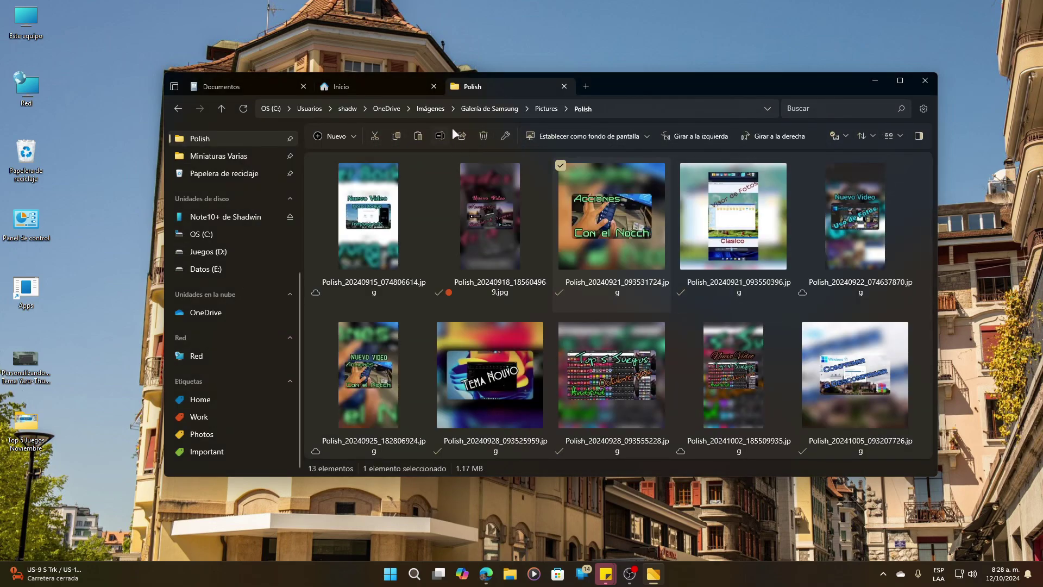
left_click(343, 141)
left_click(775, 293)
right_click(774, 292)
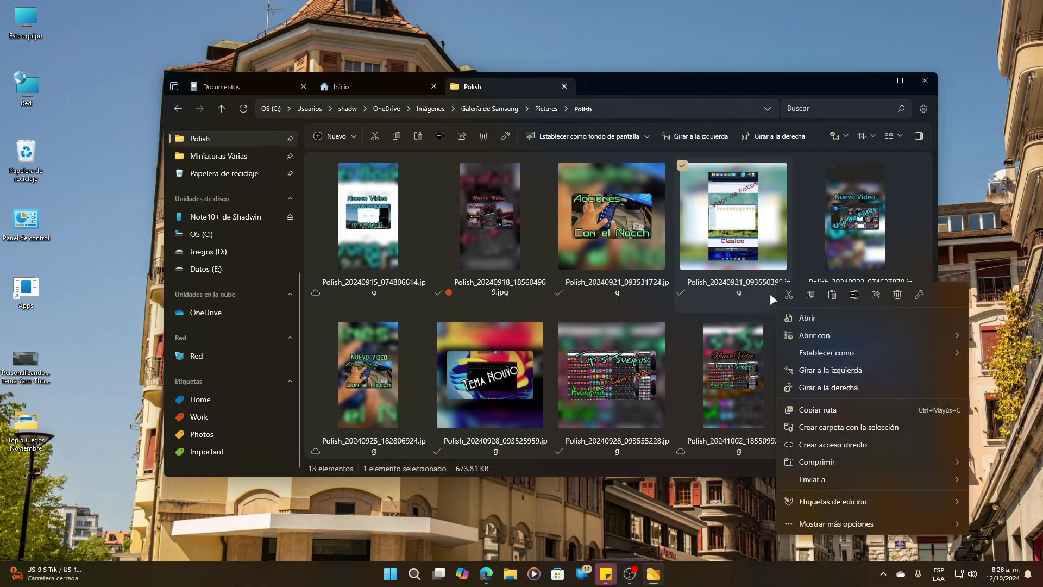
mouse_move(812, 519)
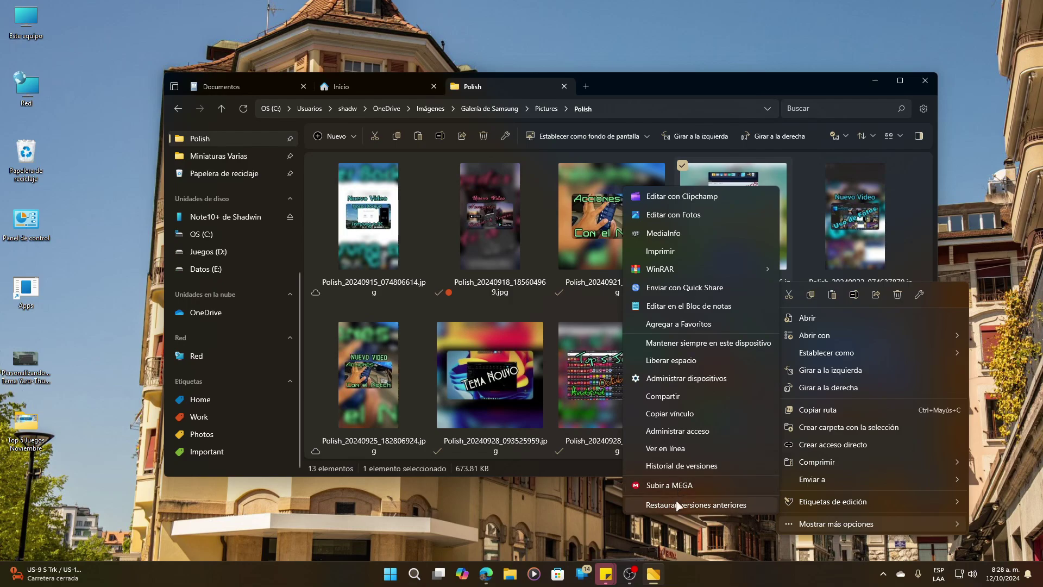
right_click(807, 194)
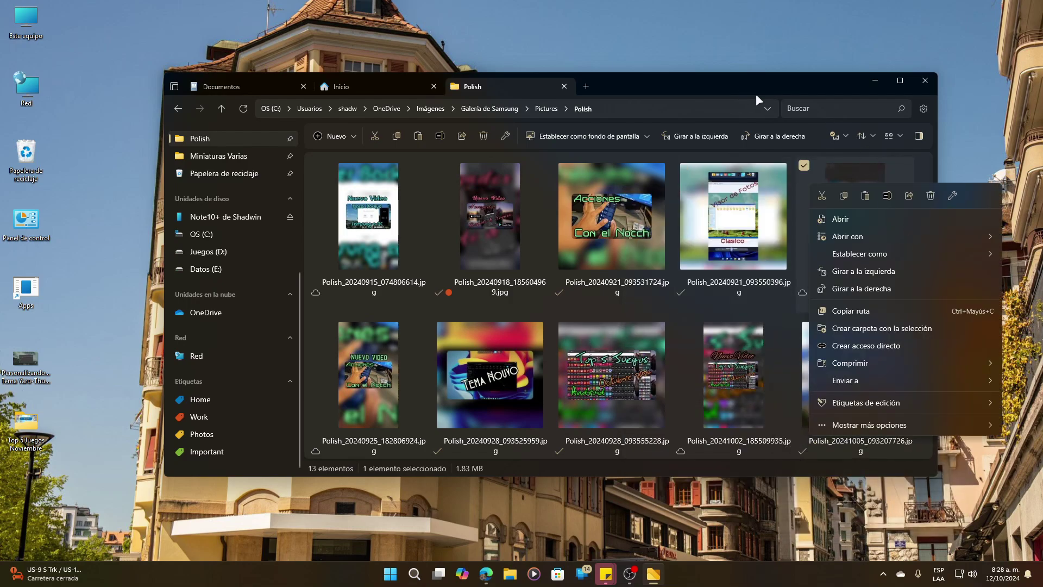
Step: Maximize the Files window and view the context commands for the empty area of the Polish folder
left_click(899, 80)
right_click(800, 457)
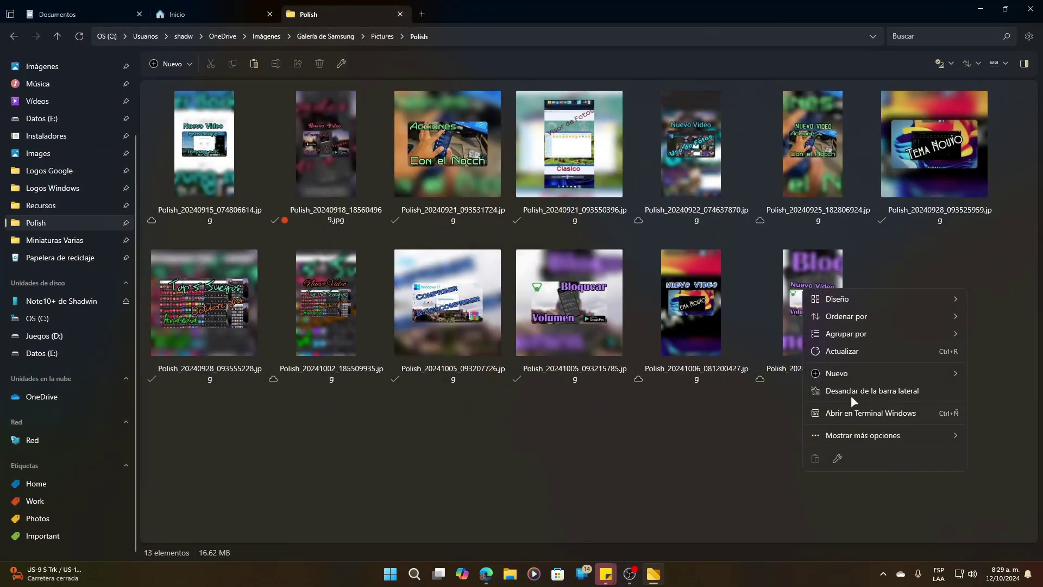
left_click(696, 387)
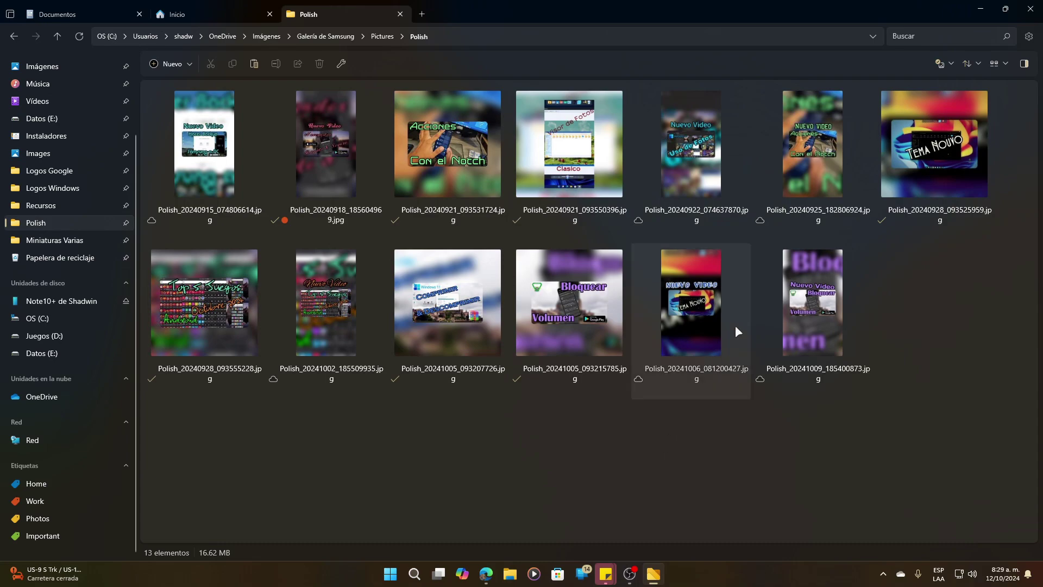
Step: View the folder's layout, sorting and selection options without changing them
left_click(998, 65)
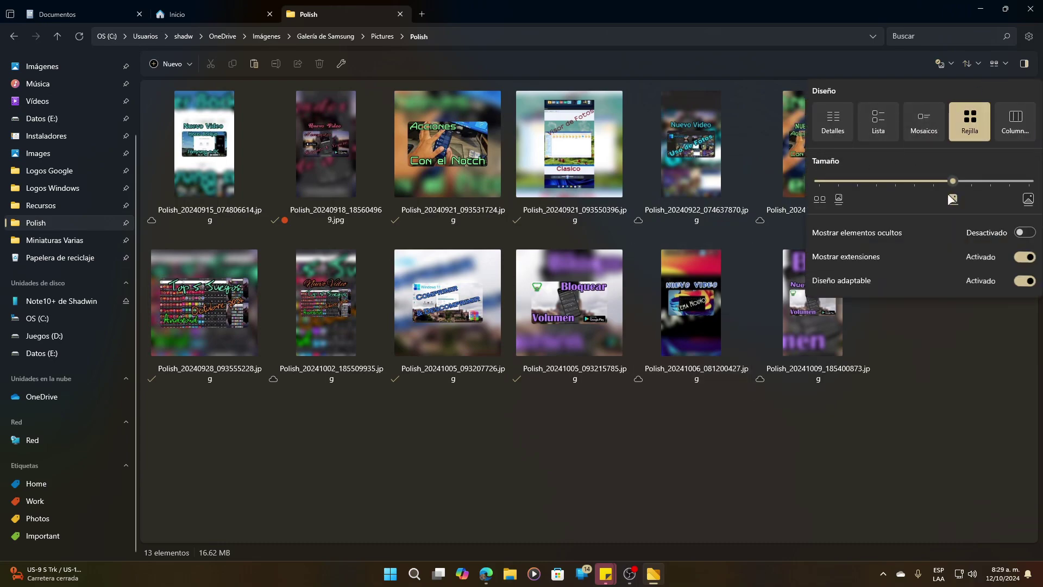
left_click(969, 61)
left_click(951, 60)
left_click(950, 61)
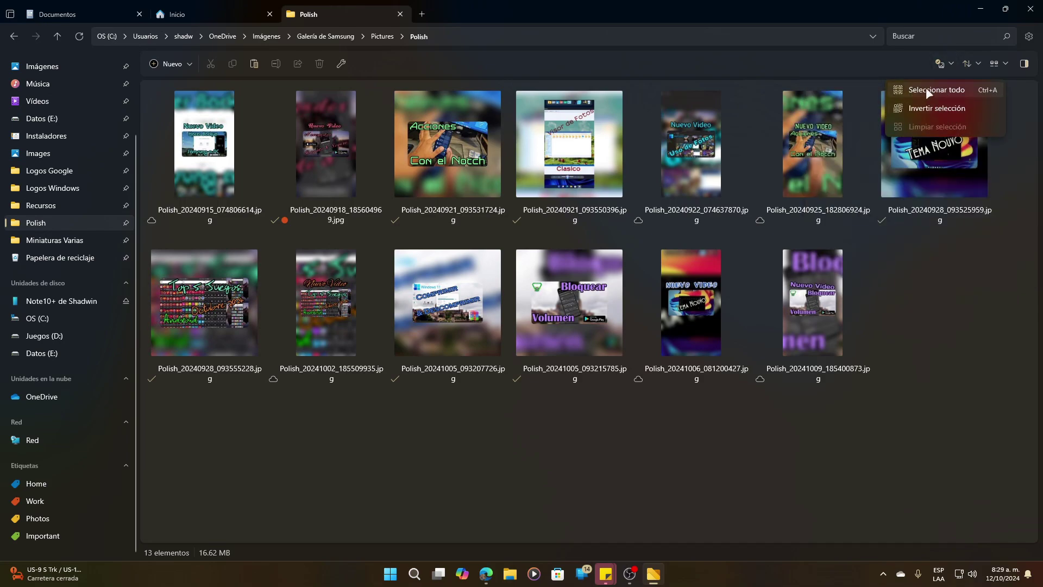
Step: Show the details pane for Polish_20241006_081200427.jpg and restore the window to its smaller size
left_click(1023, 64)
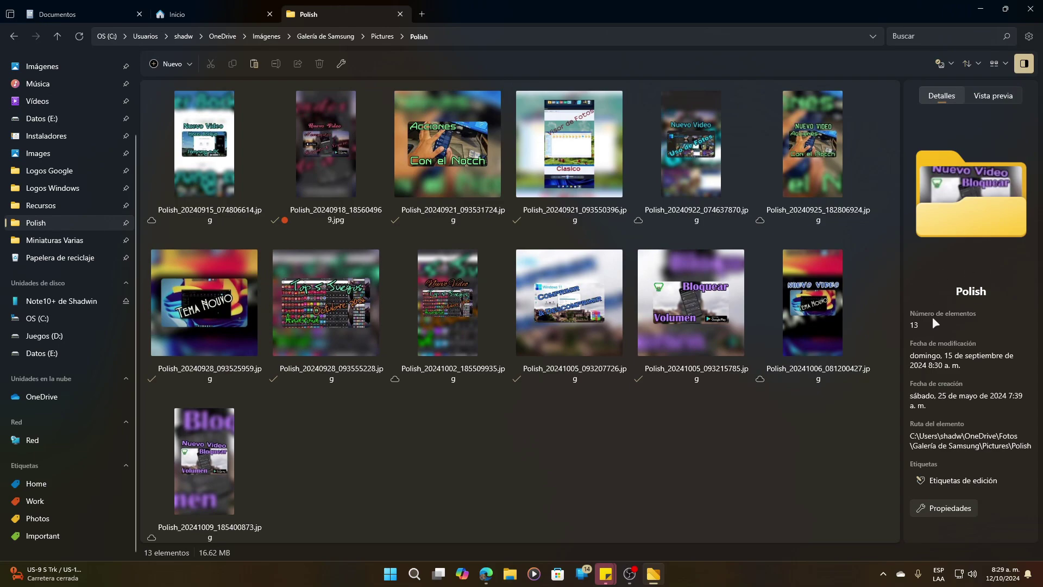
left_click(830, 303)
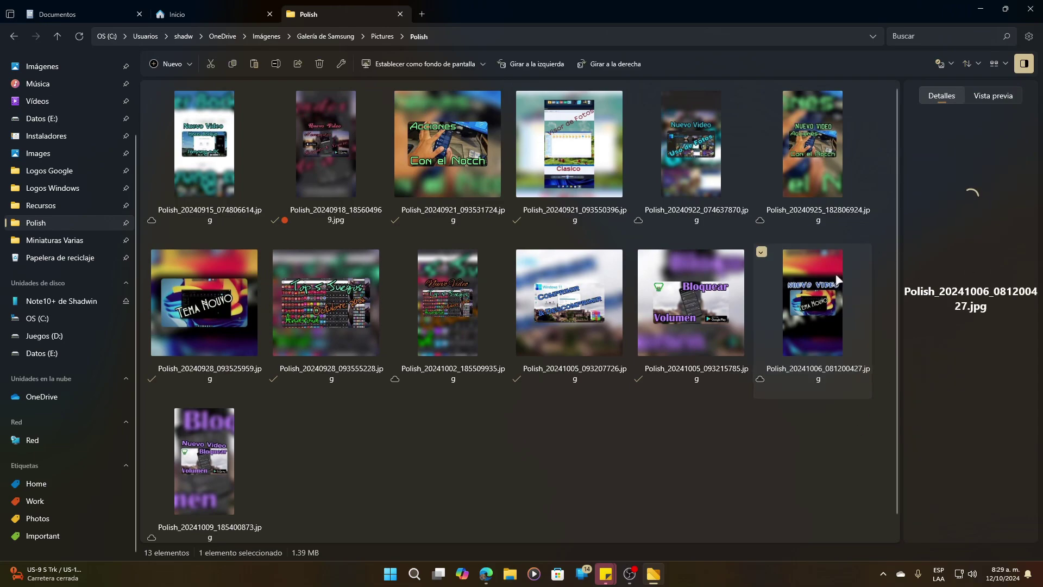
left_click_drag(817, 11, 806, 71)
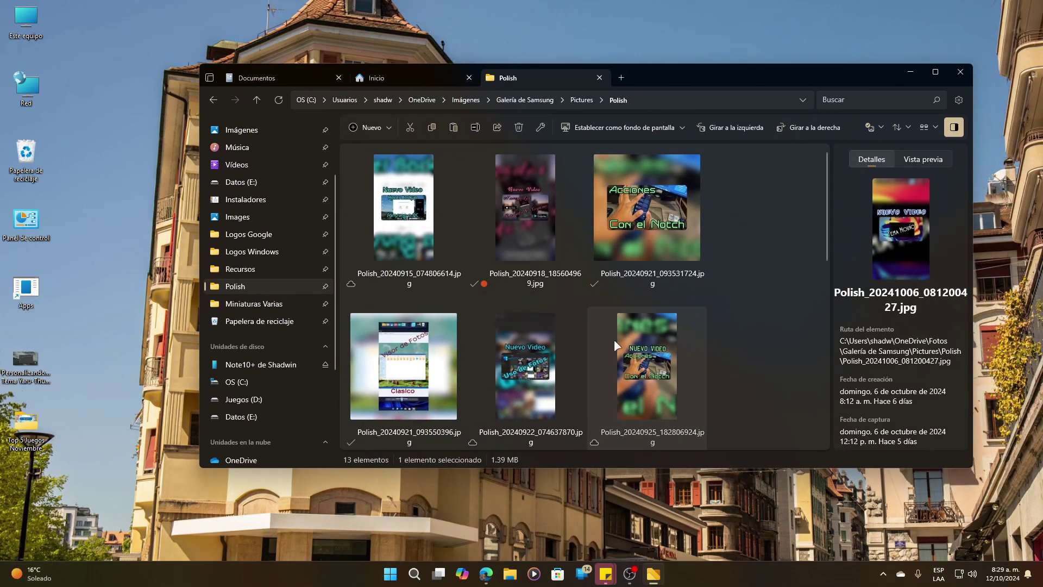
Step: Compare the selected image's preview with its file details, ending on the details view
left_click(921, 159)
left_click(864, 161)
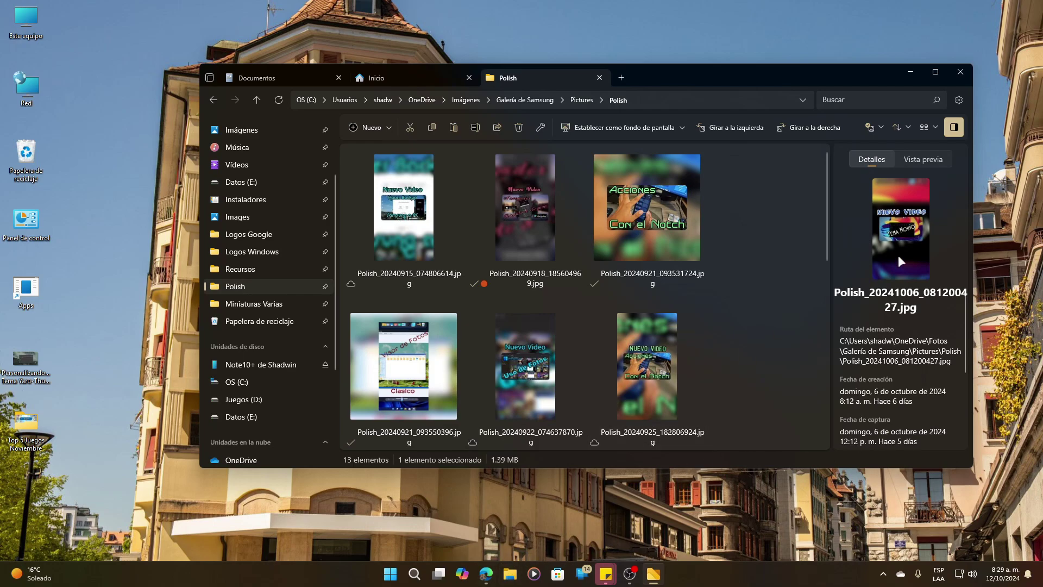
left_click(921, 160)
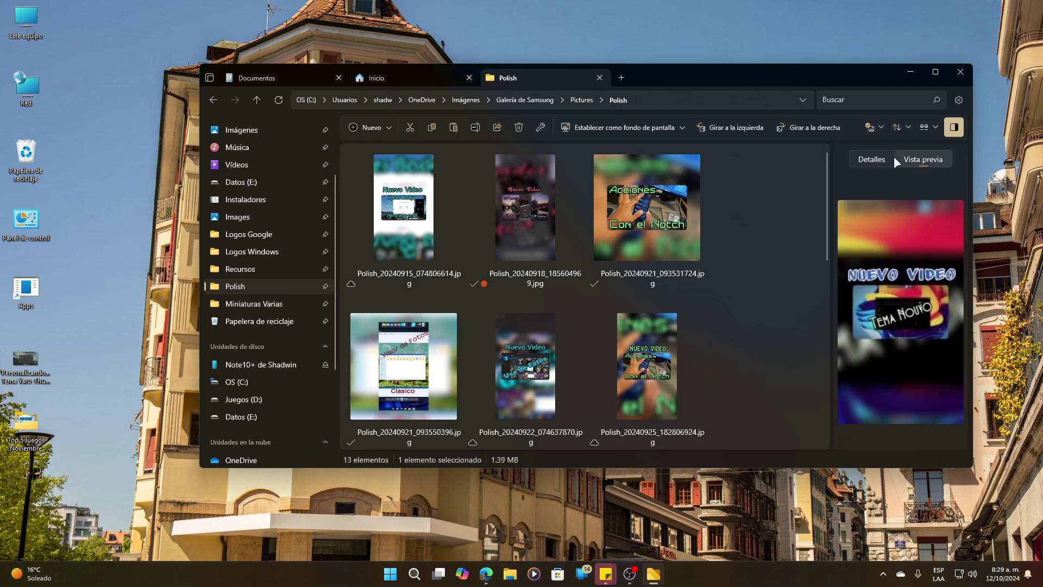
left_click(879, 160)
left_click(911, 157)
left_click(880, 158)
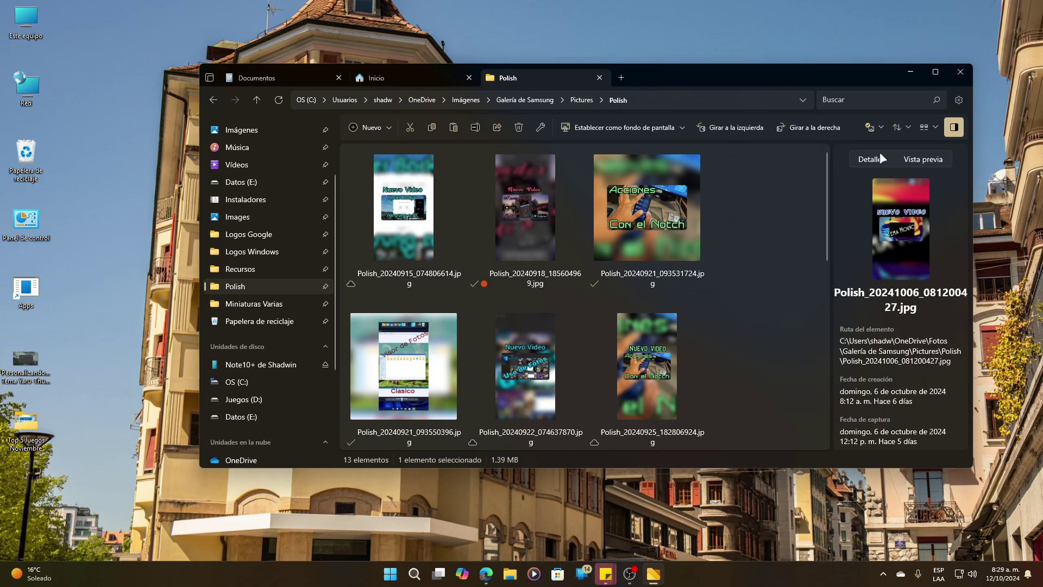
Step: Maximize the Files window and minimize it to reveal the desktop
left_click(935, 72)
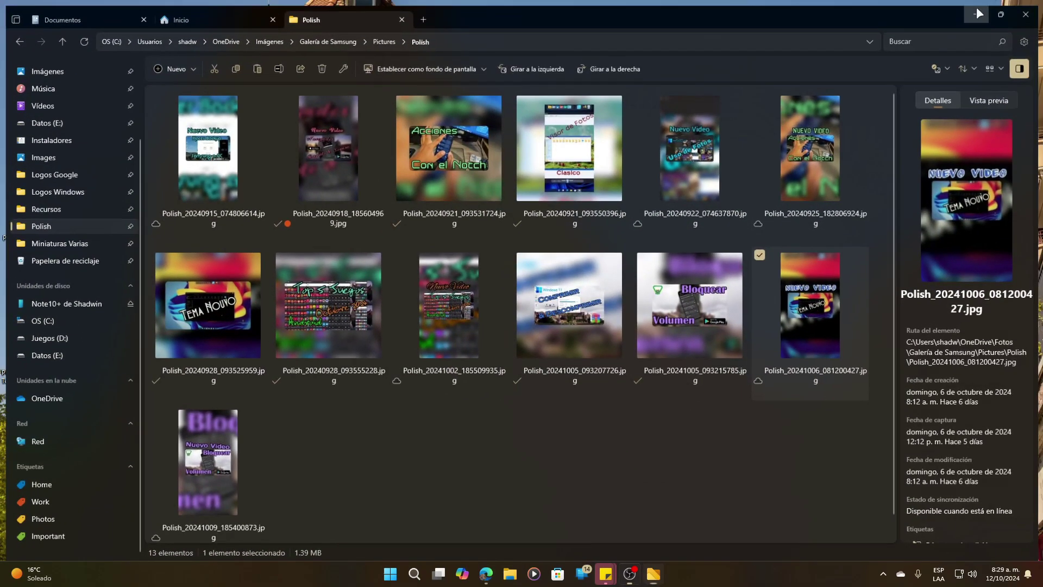
left_click(979, 8)
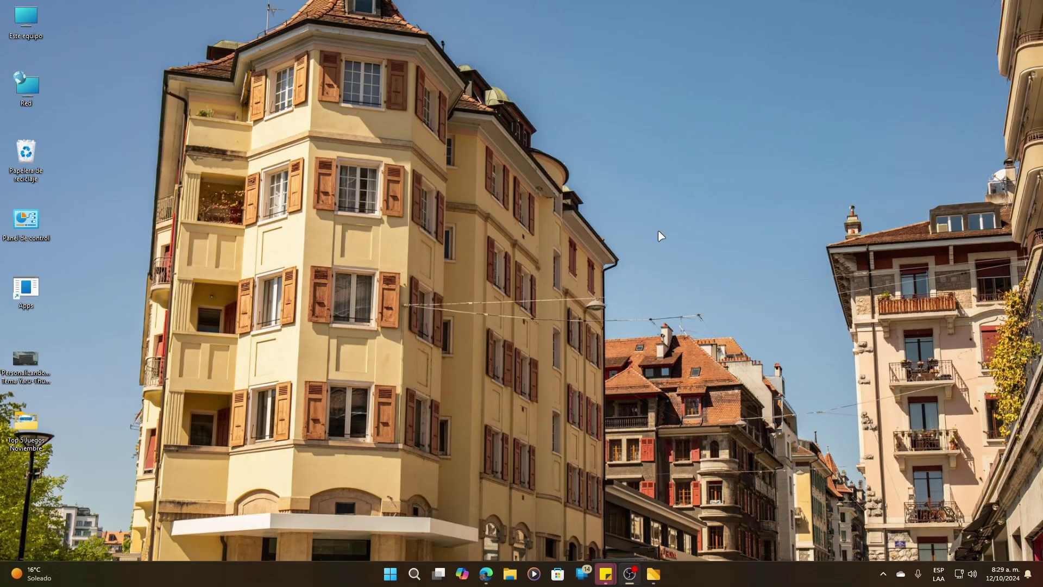